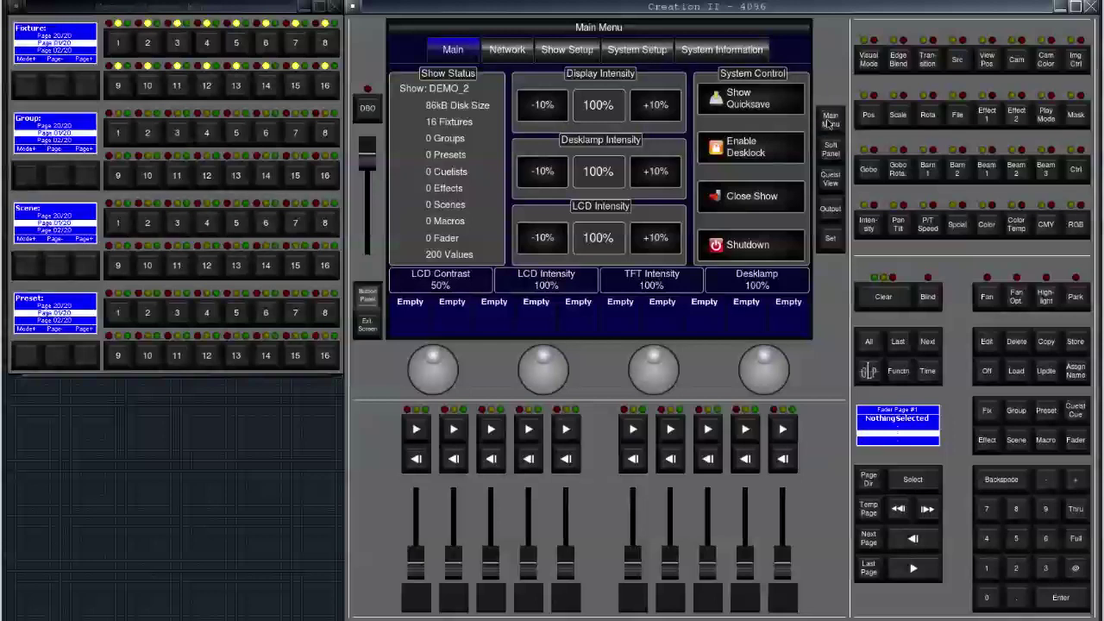
Start a new fixture in the fixture library, created as an empty fixture rather than from an existing template.
click(621, 58)
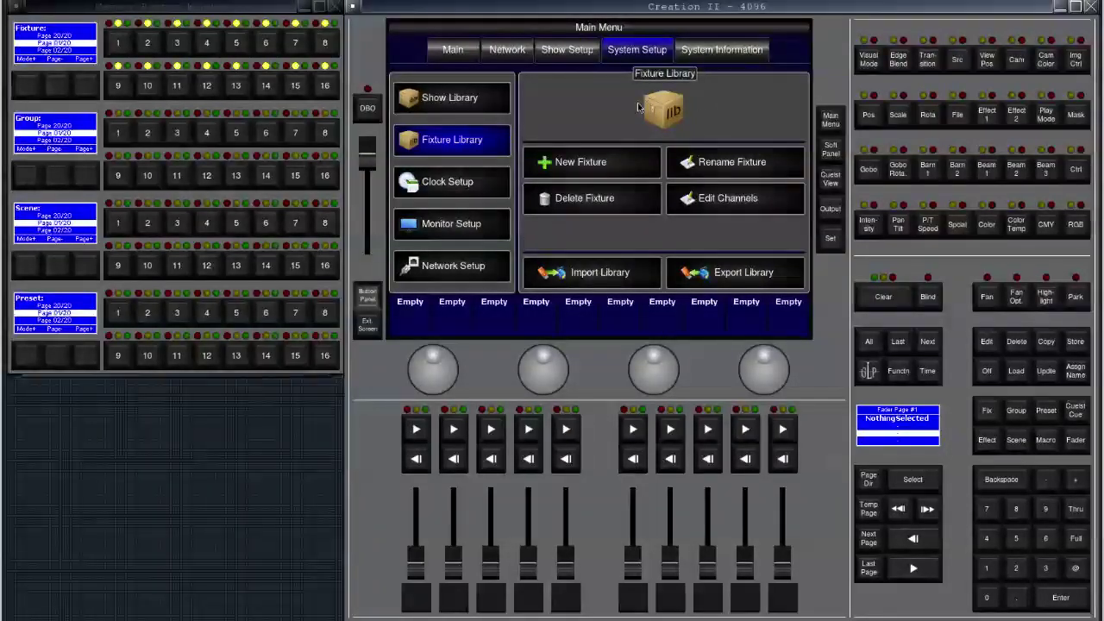
click(504, 100)
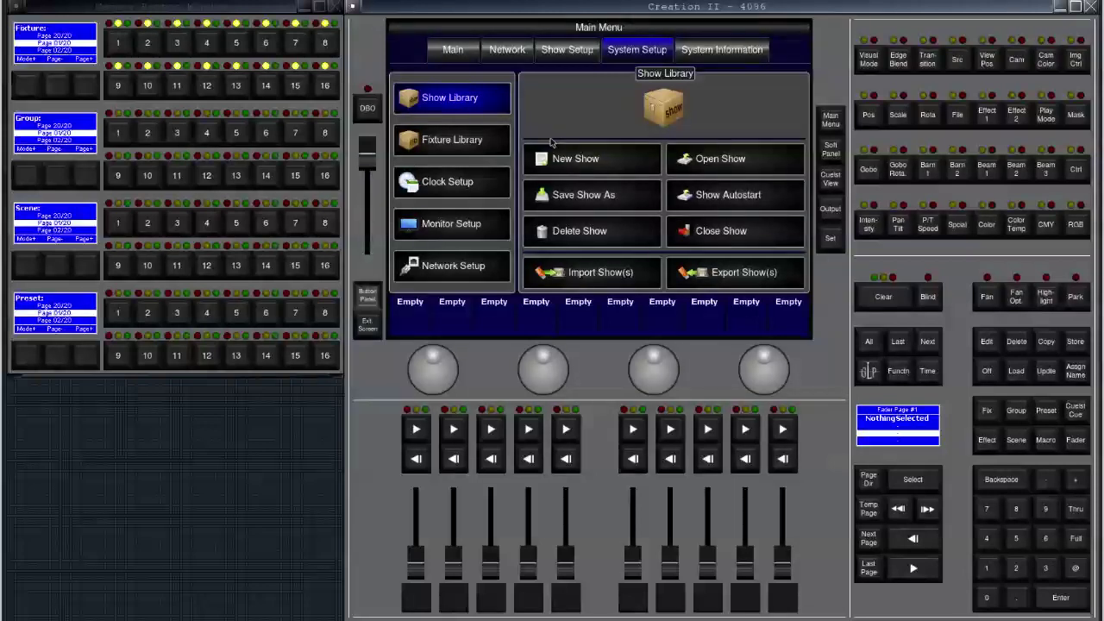
click(480, 148)
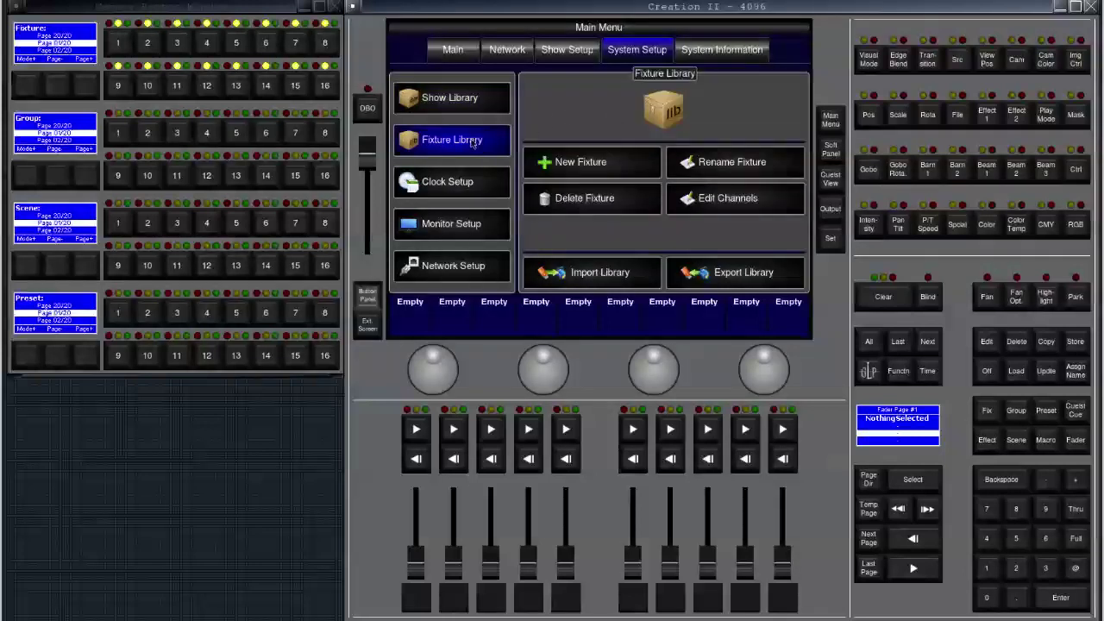
click(570, 156)
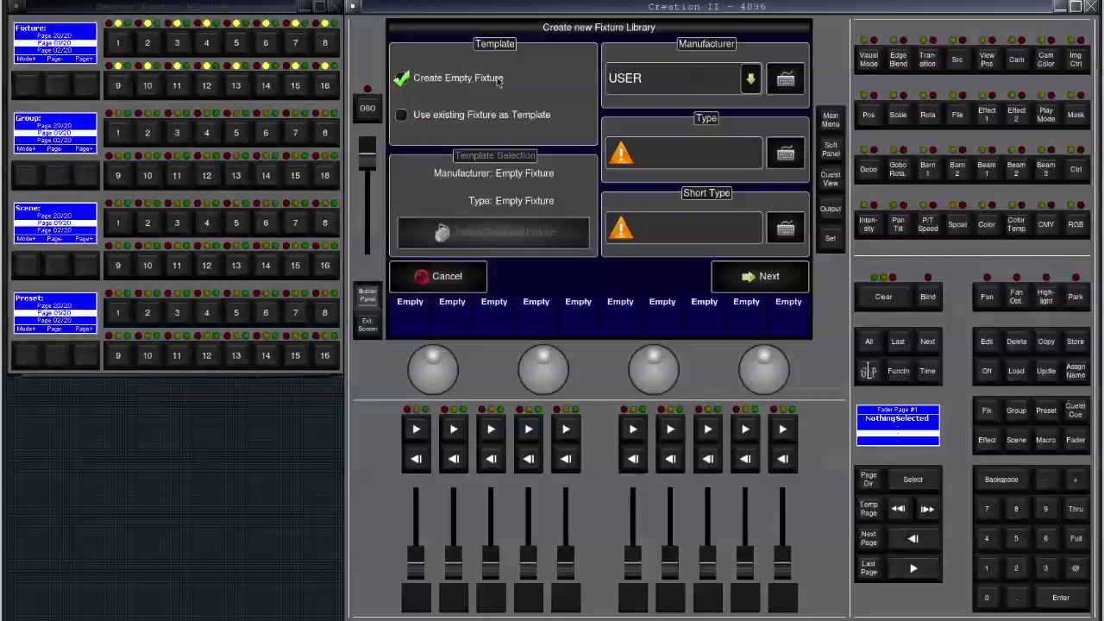
click(524, 118)
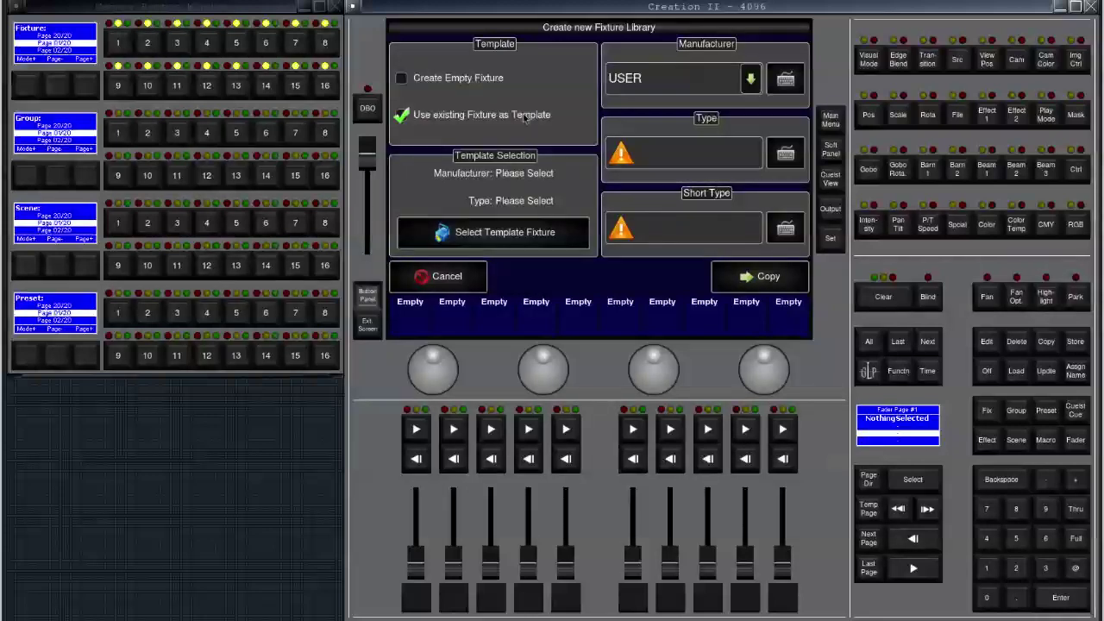
click(422, 82)
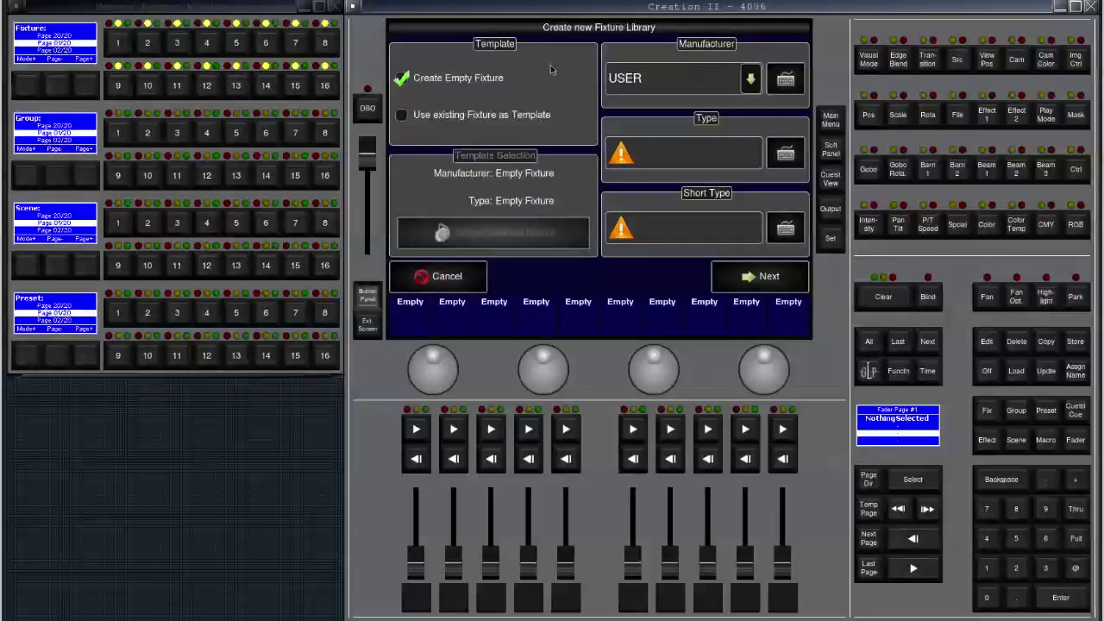
Set the new fixture's manufacturer to TEST.
click(751, 80)
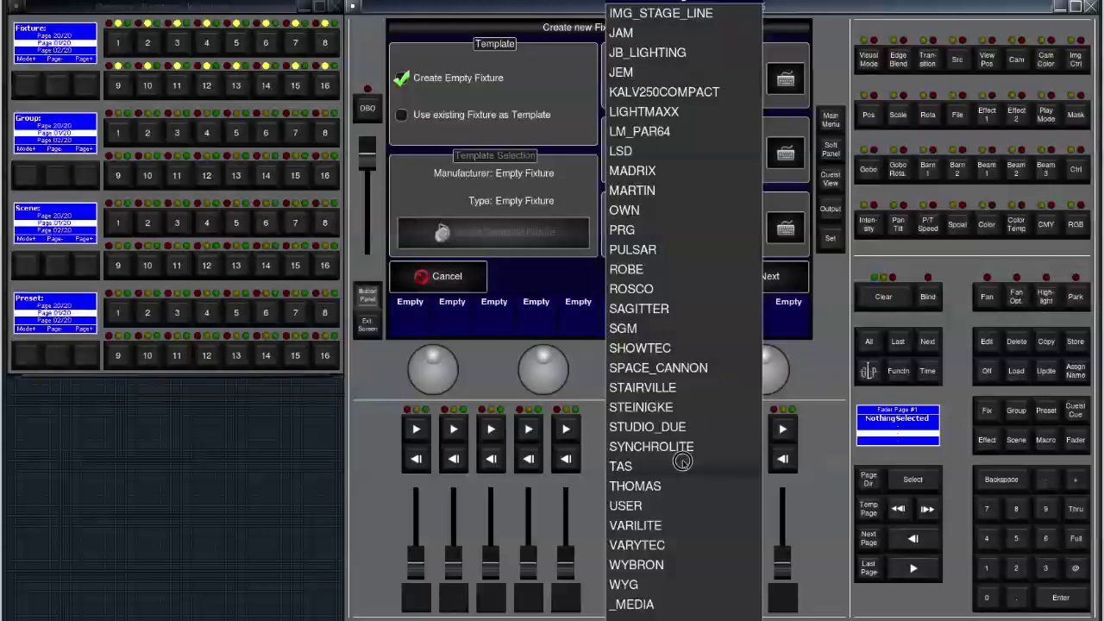
click(655, 506)
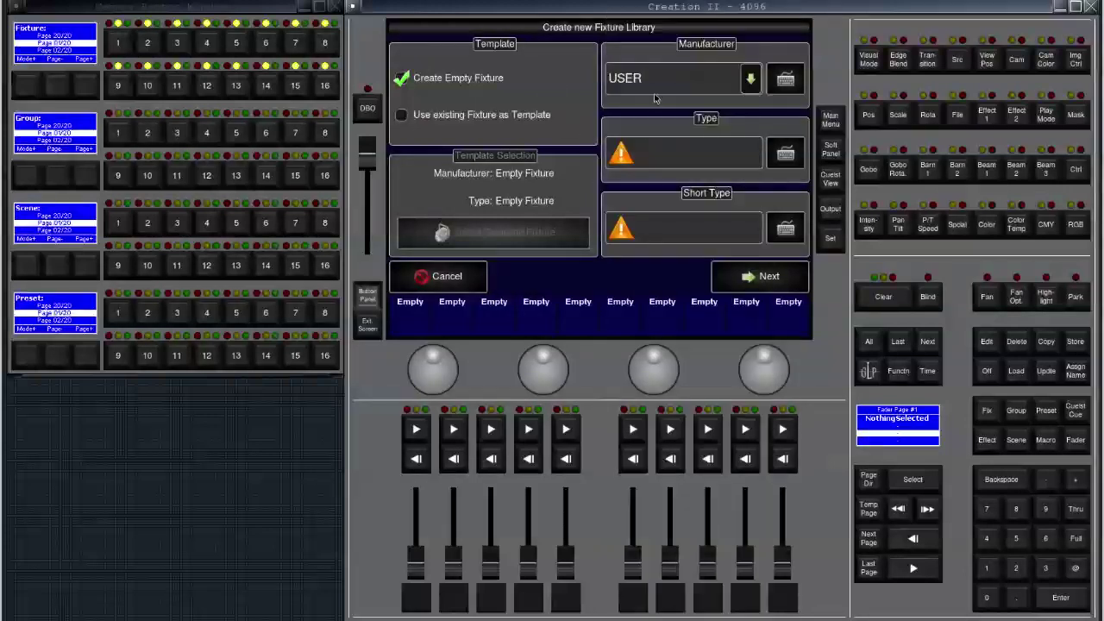
click(782, 84)
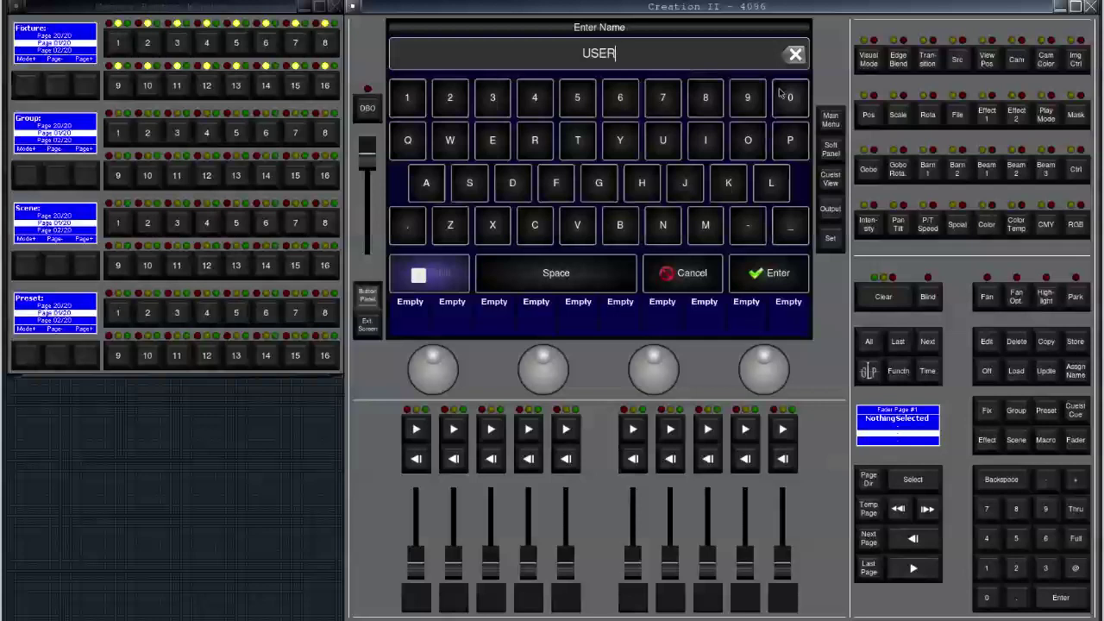
text(TEST)
click(752, 271)
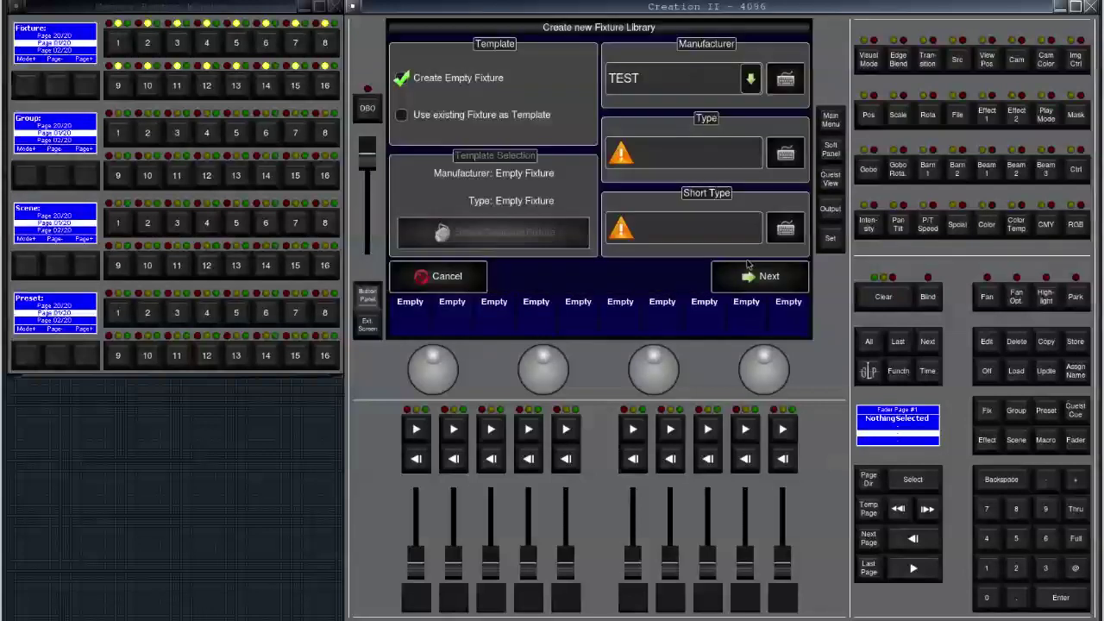
Name the fixture type TESTSPOT and give it the short type TSPOT.
click(785, 153)
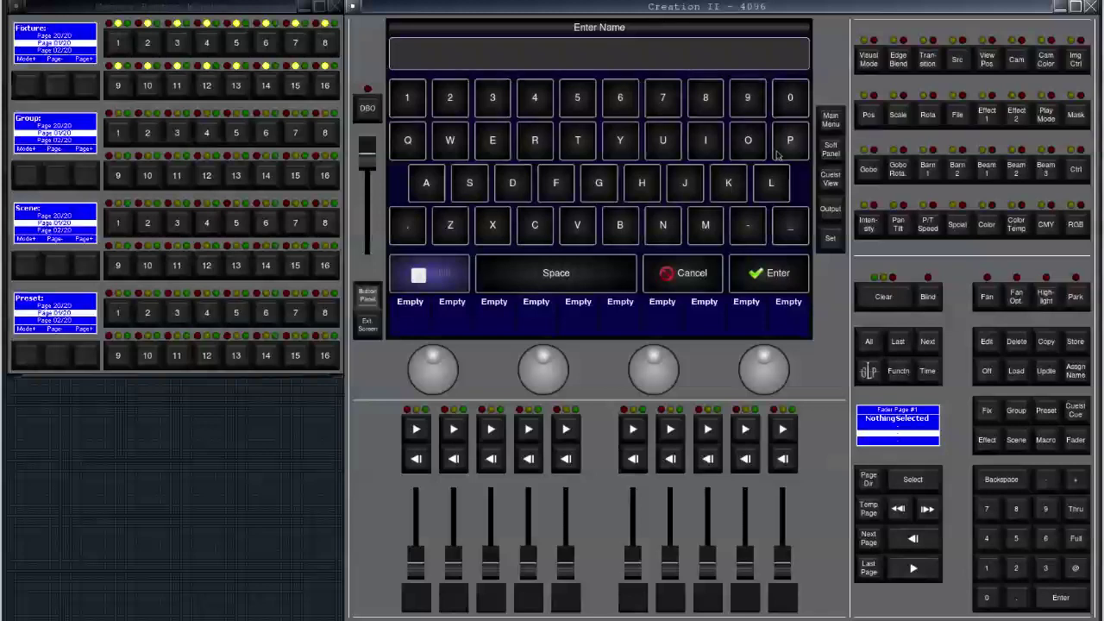
text(TESTSPOT)
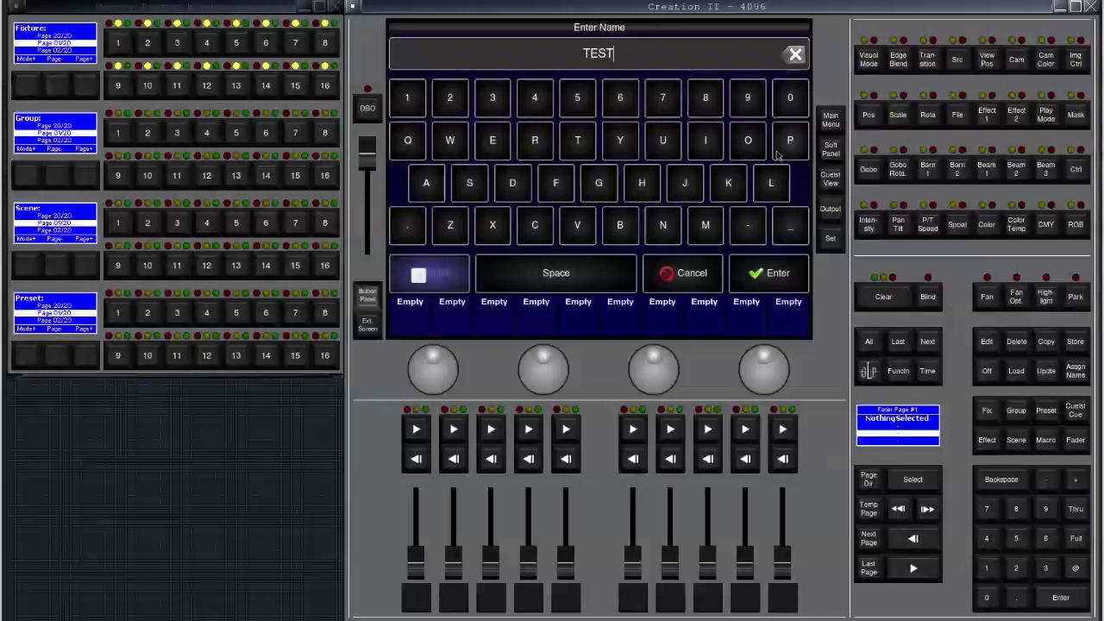
click(777, 272)
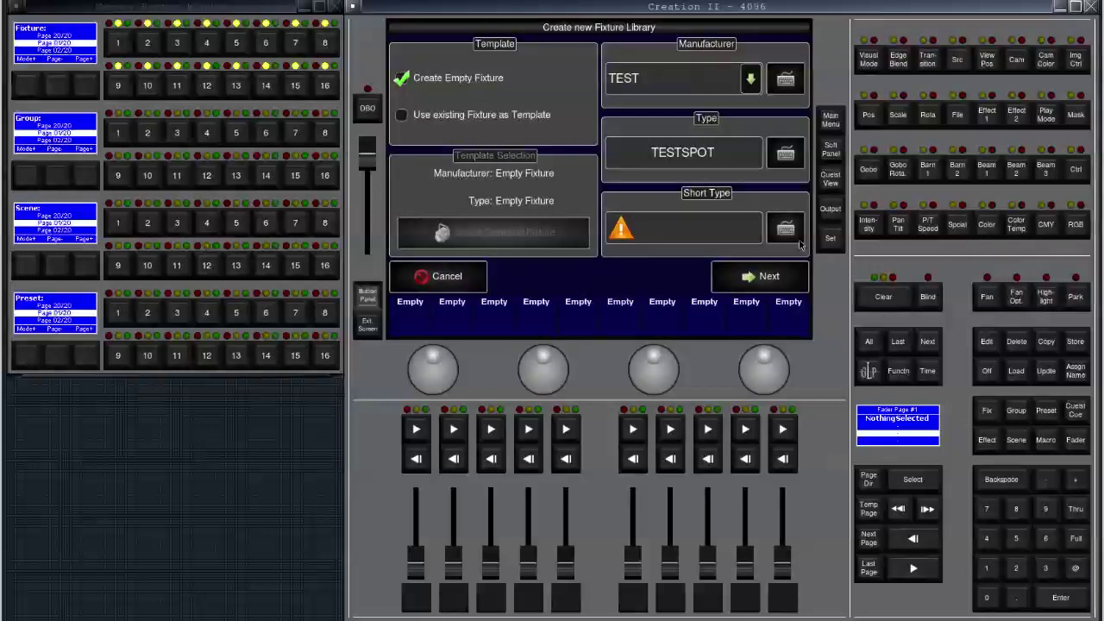
click(797, 238)
text(T)
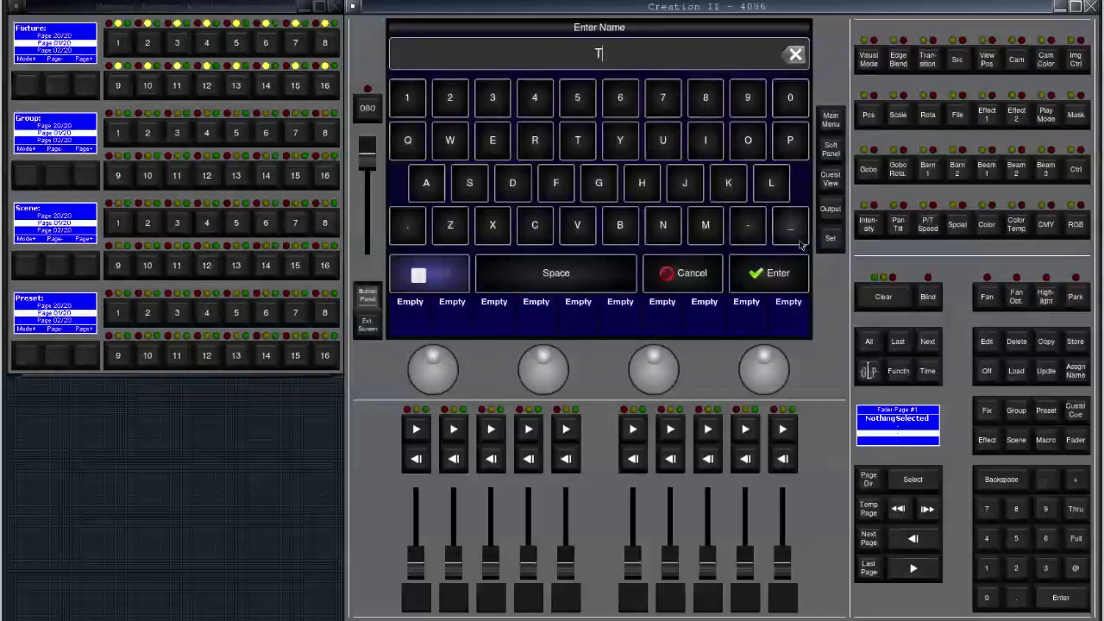
text(SPOT)
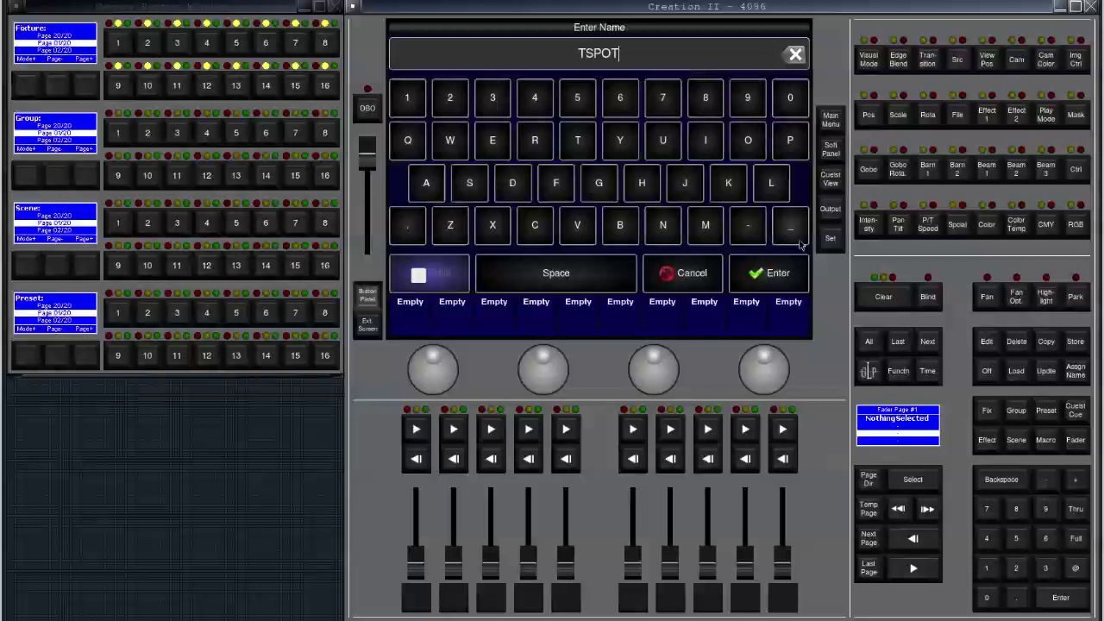
click(782, 270)
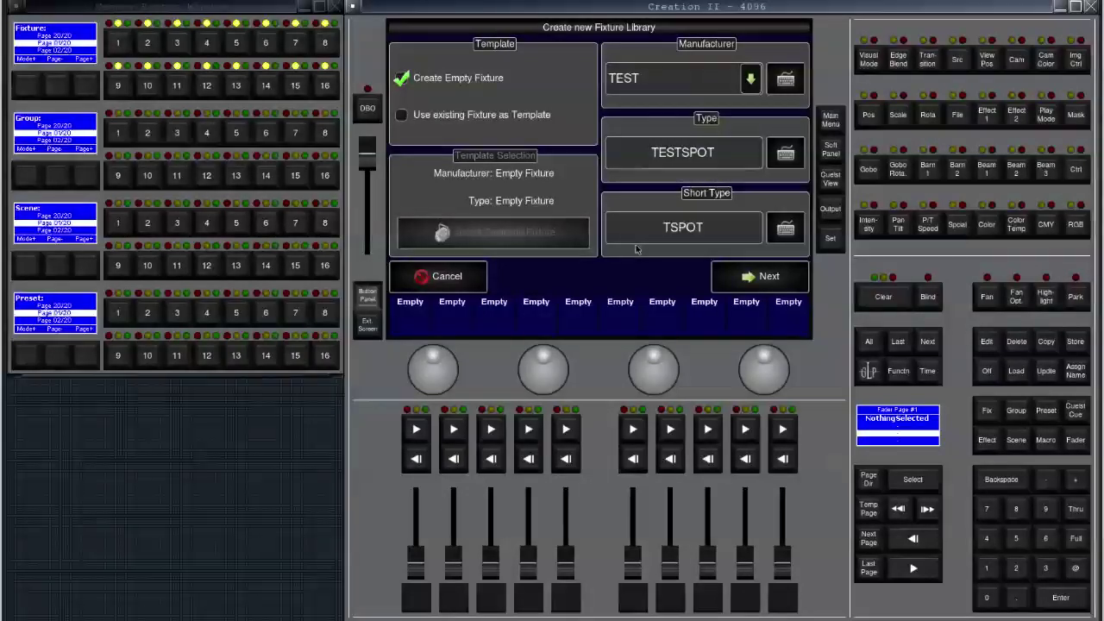
Set the channel count to 8 and create the fixture.
click(729, 277)
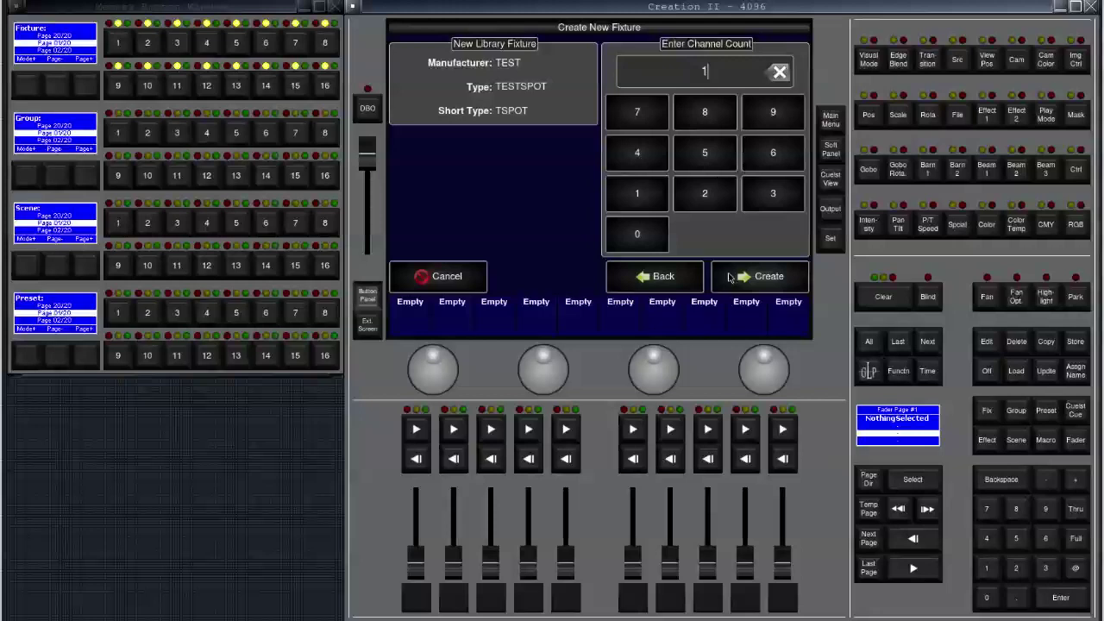
click(705, 112)
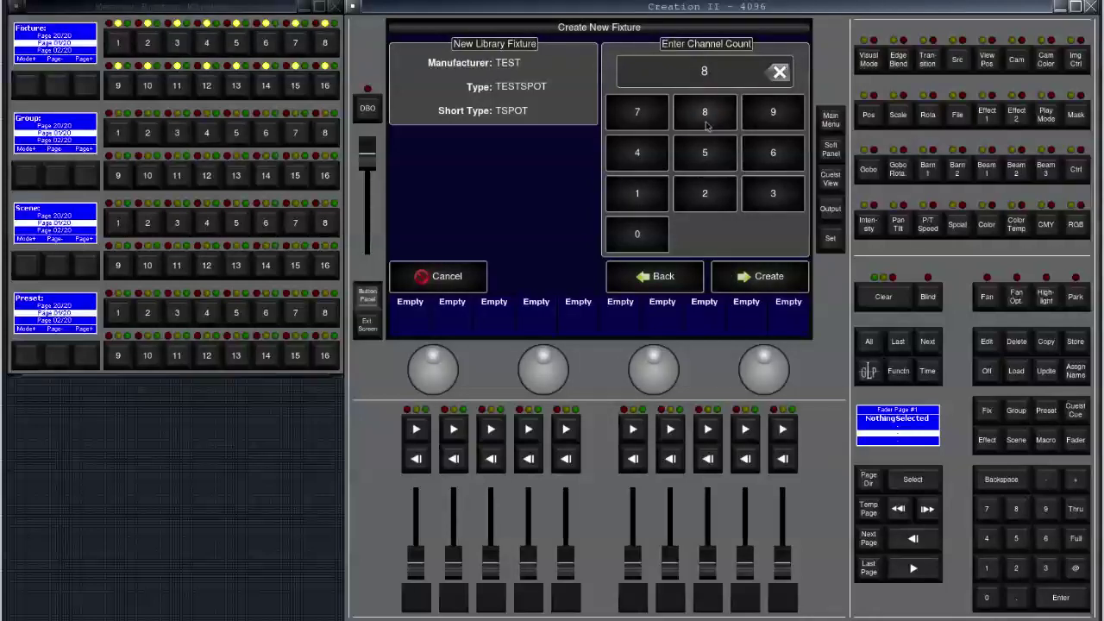
click(740, 275)
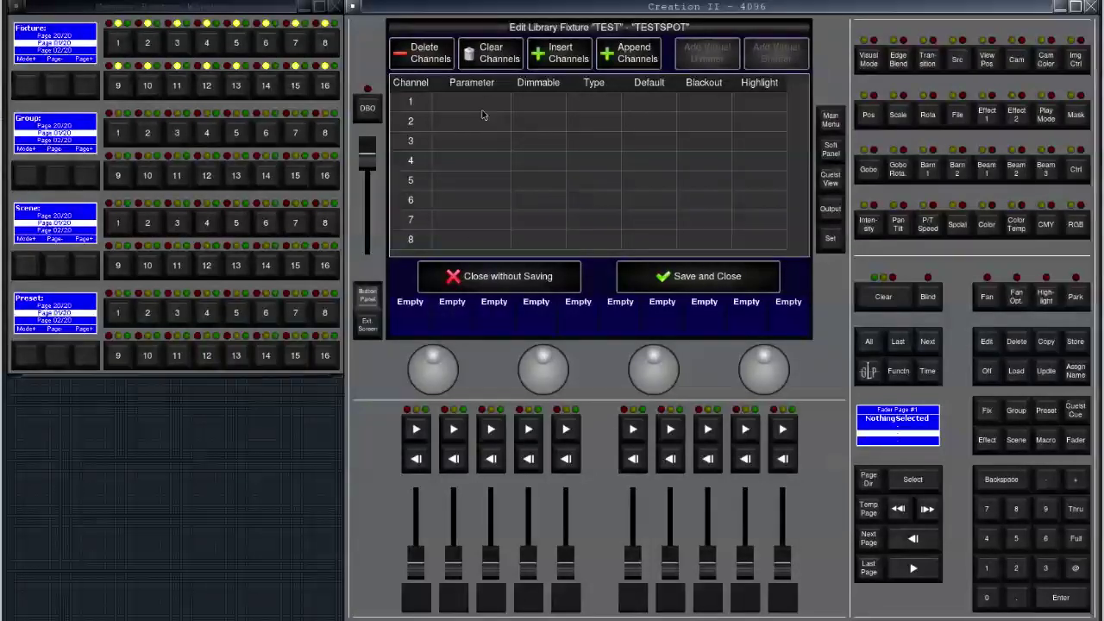
Assign the Pan parameter to channels 1 and 2 together as a coarse and fine pair.
drag(483, 111, 481, 128)
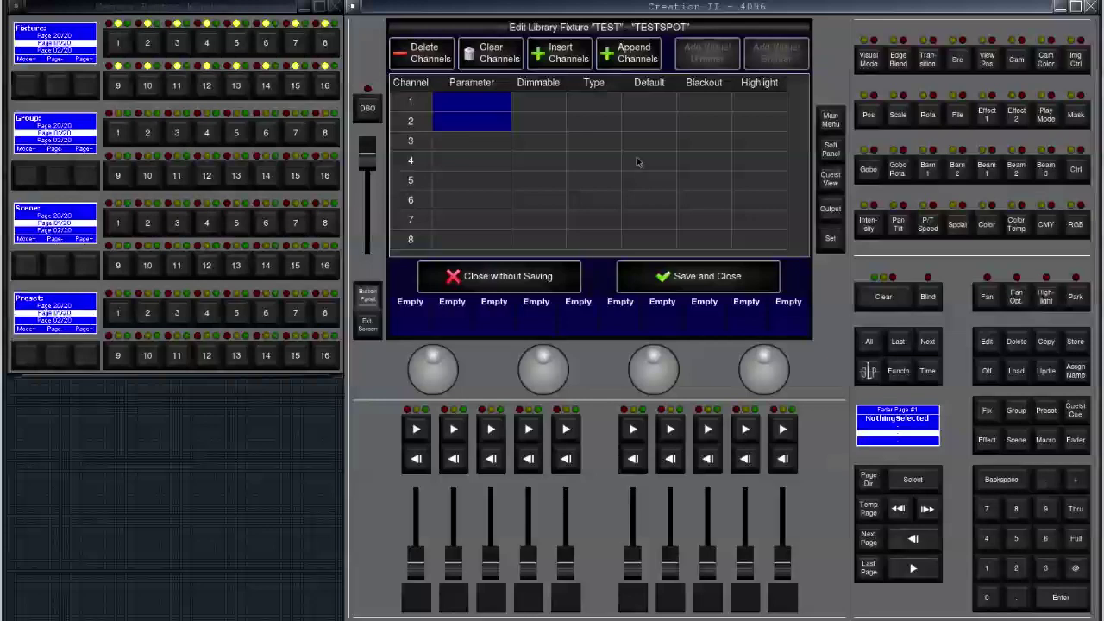
click(824, 235)
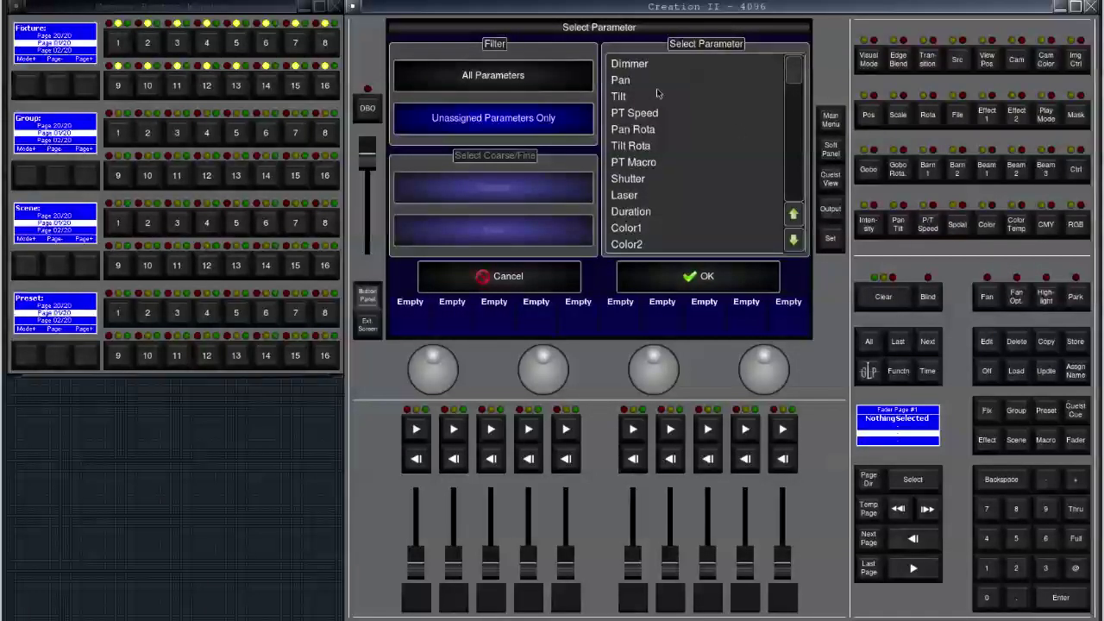
scroll(789, 76, down, 4)
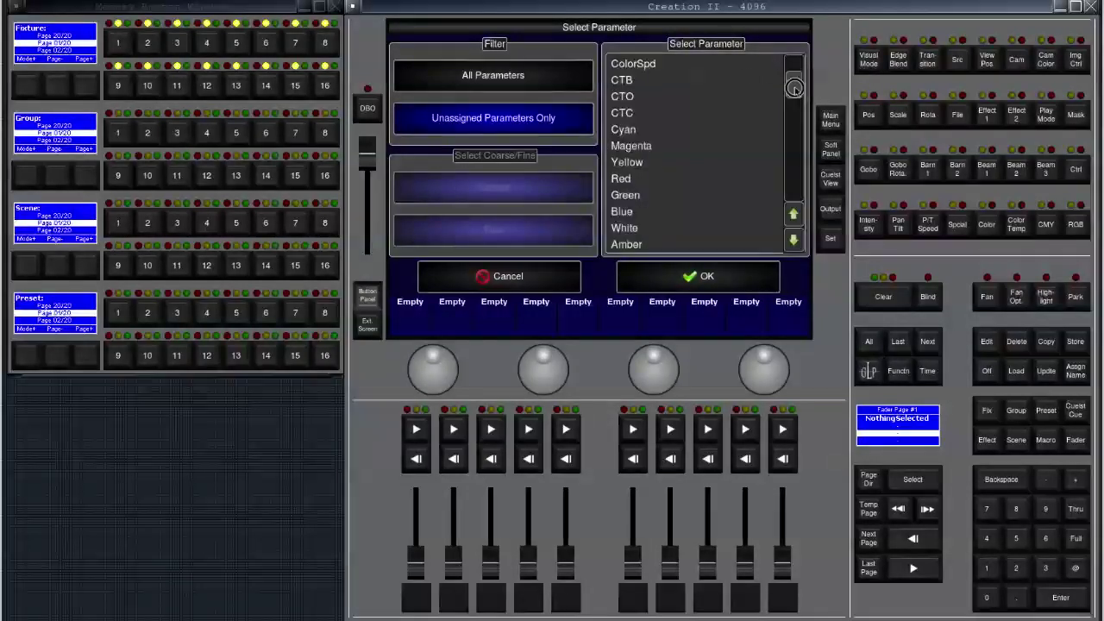
scroll(789, 76, up, 4)
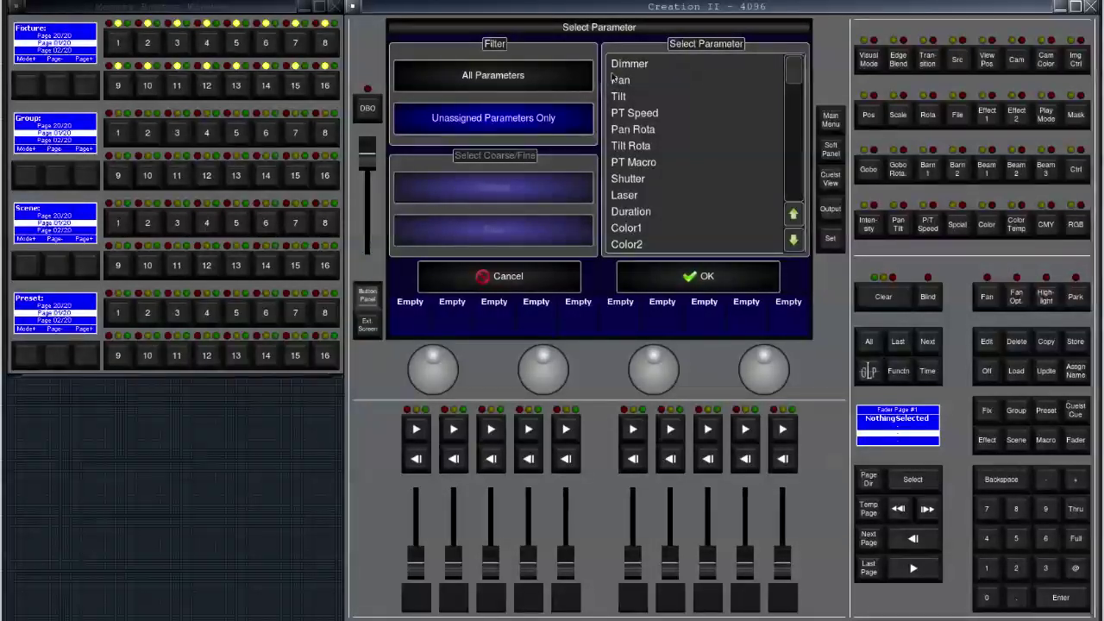
click(639, 80)
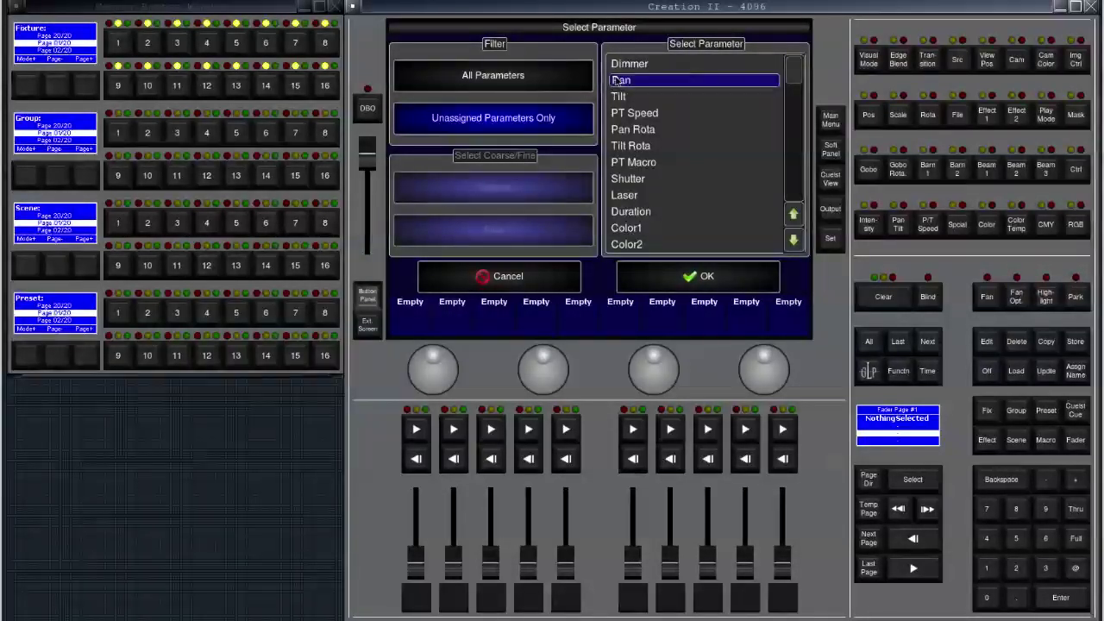
click(700, 279)
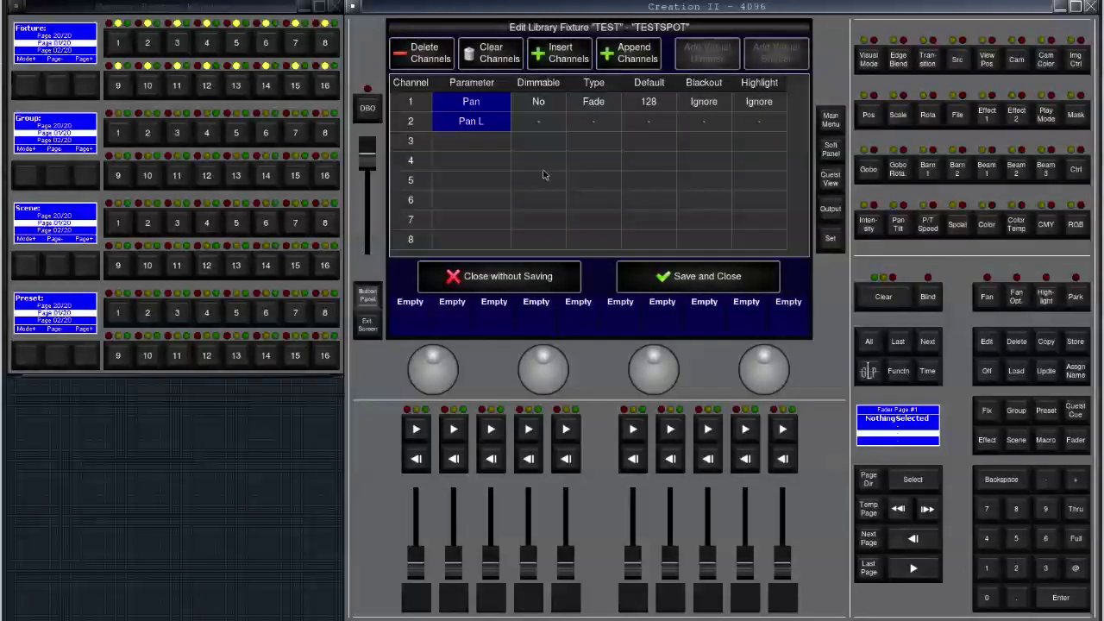
Assign the Tilt parameter to channels 3 and 4 together as a coarse and fine pair.
click(476, 148)
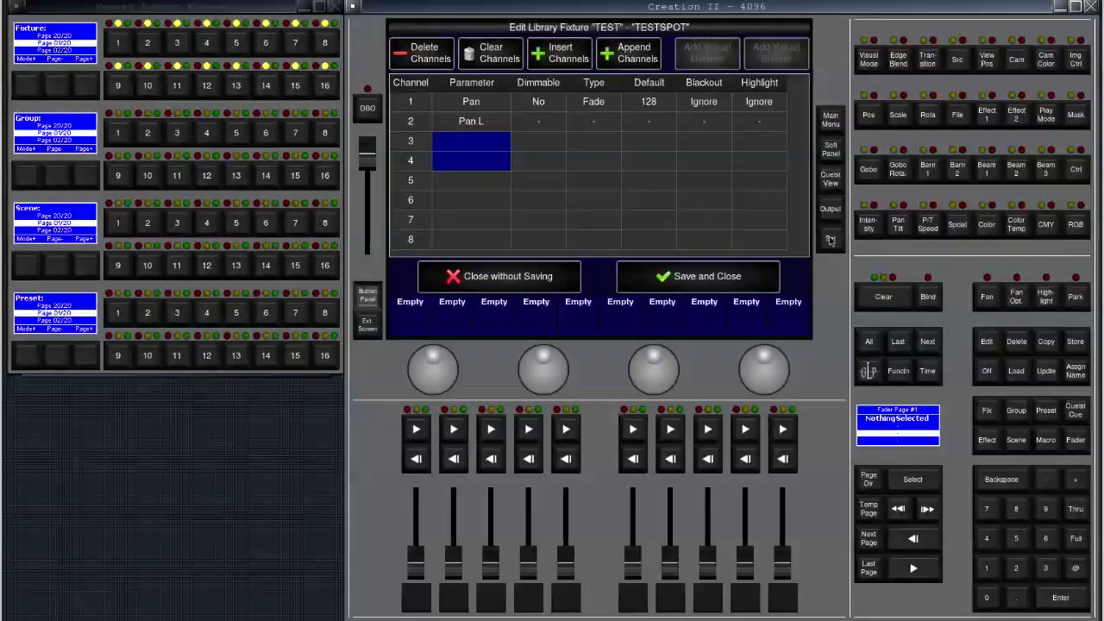
click(830, 240)
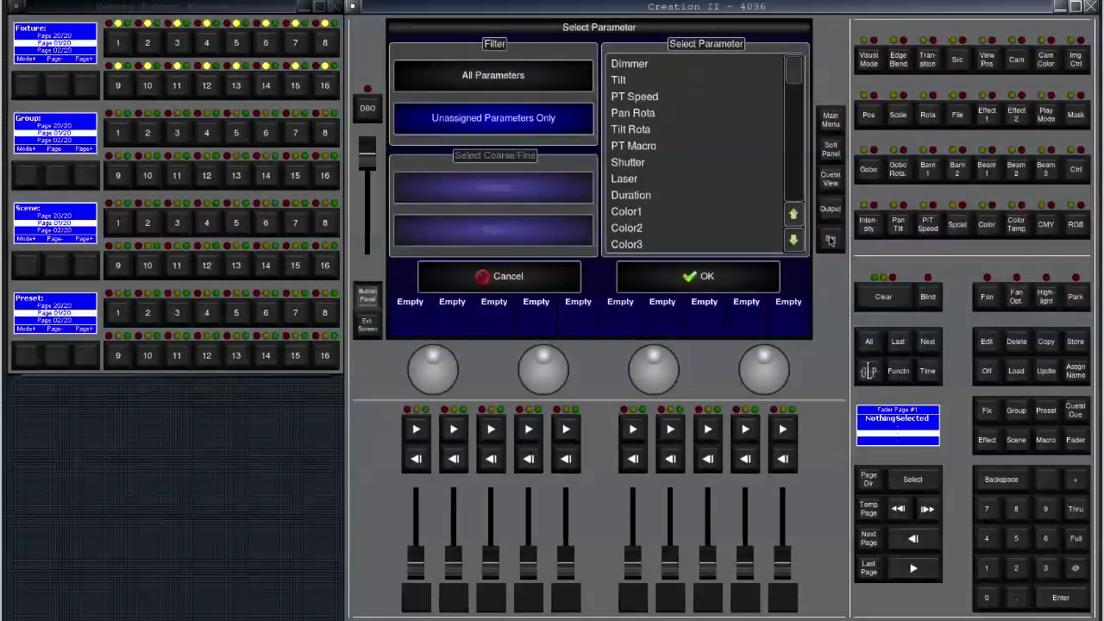
click(622, 81)
click(701, 277)
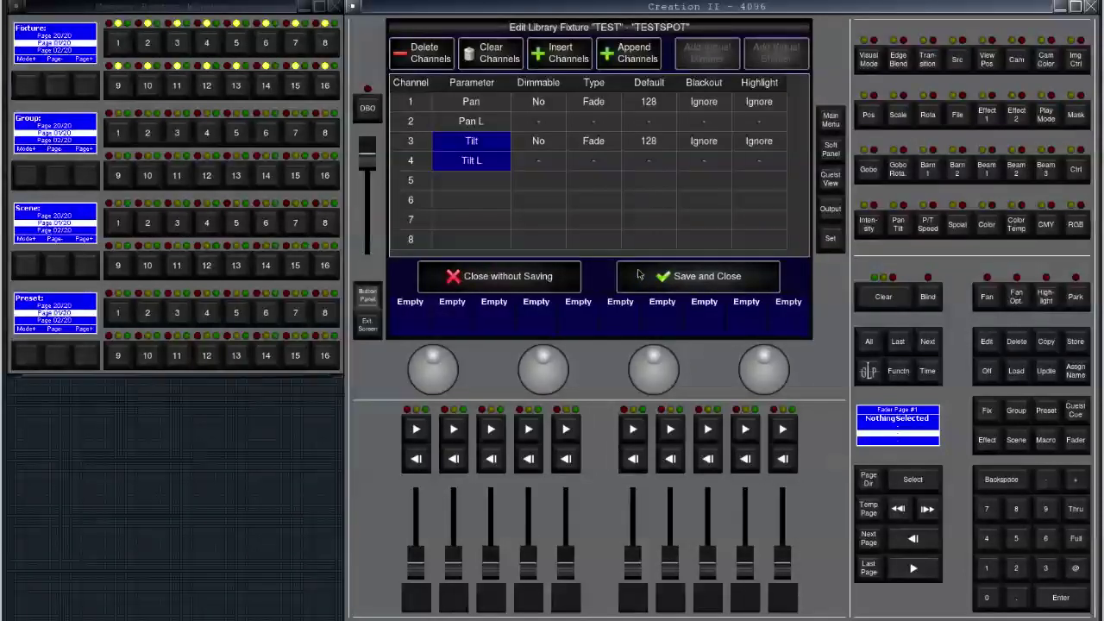
Assign the Dimmer parameter to channel 5 as a coarse channel.
click(479, 185)
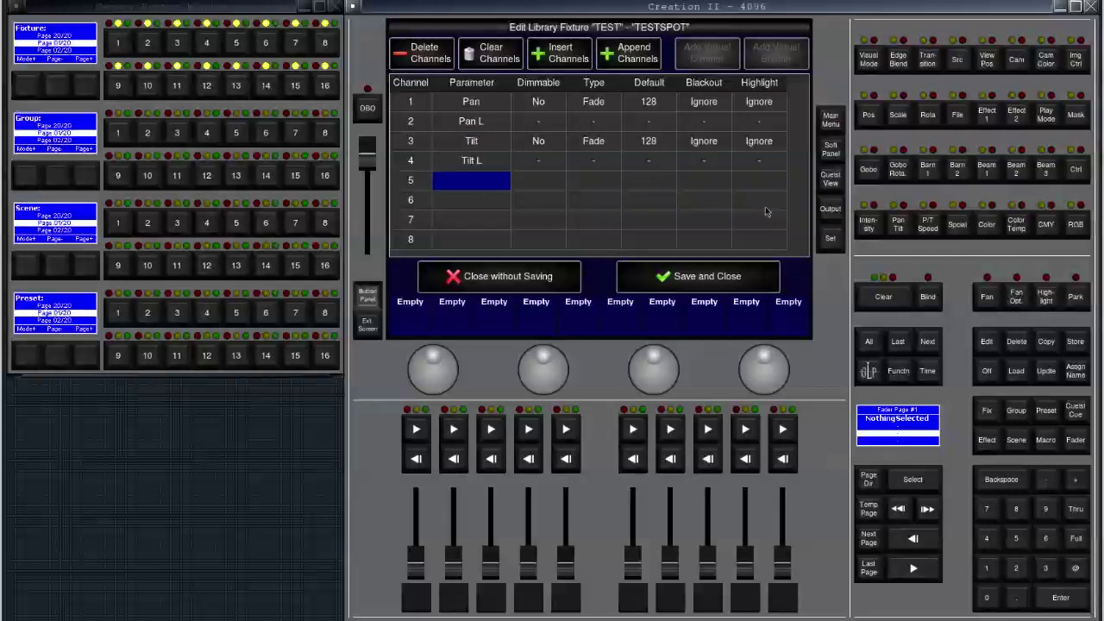
click(831, 239)
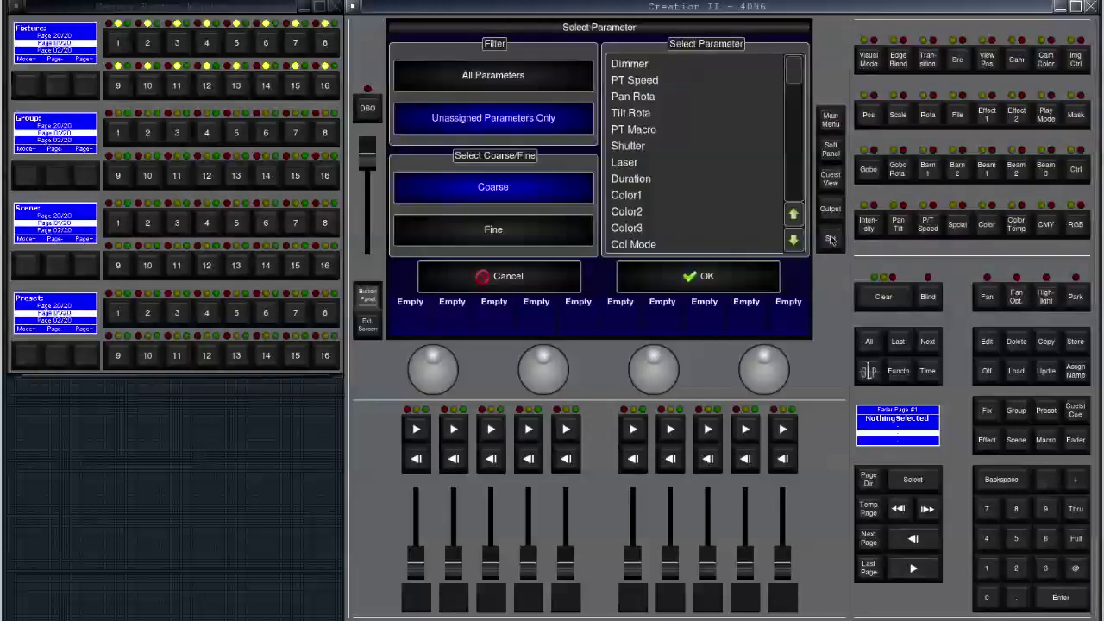
click(643, 66)
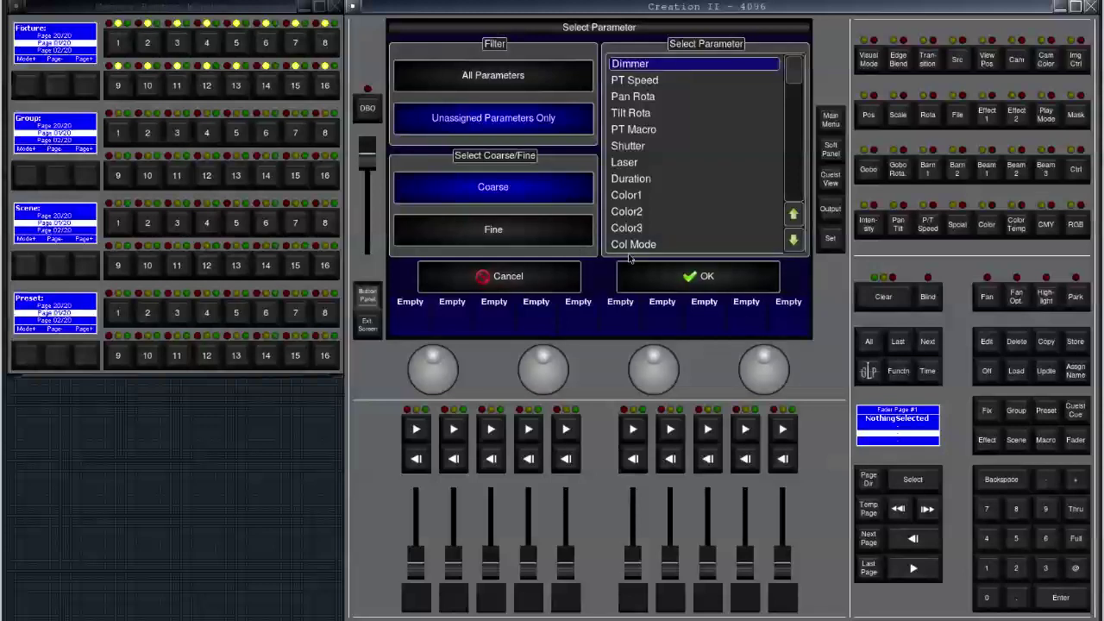
click(695, 276)
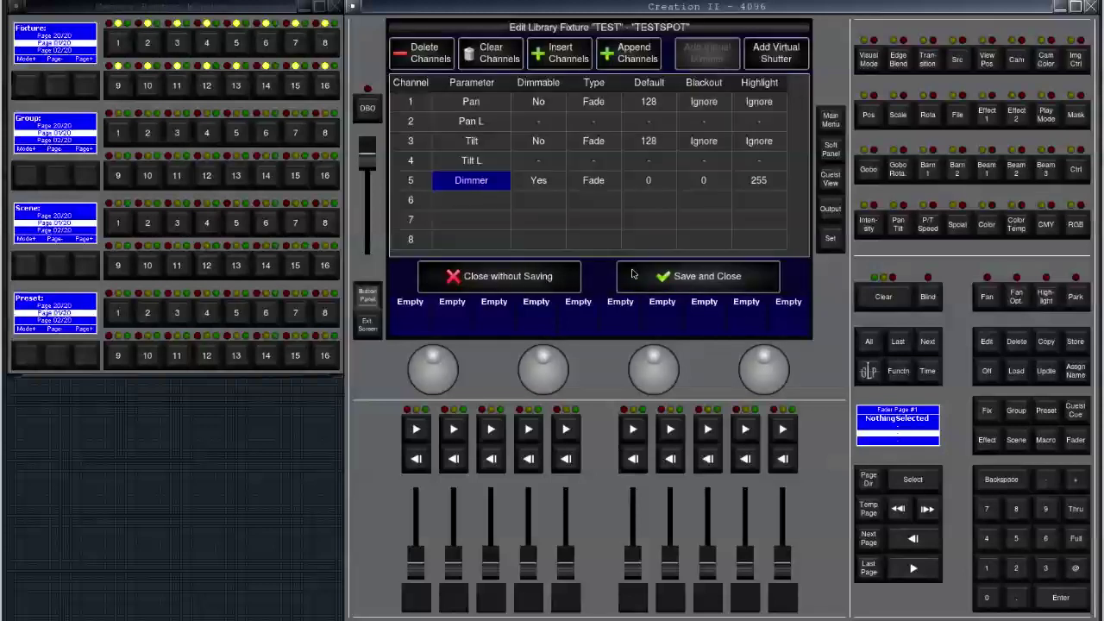
Review the Dimmer channel's Dimmable, Type, Default, Blackout and Highlight settings.
click(552, 185)
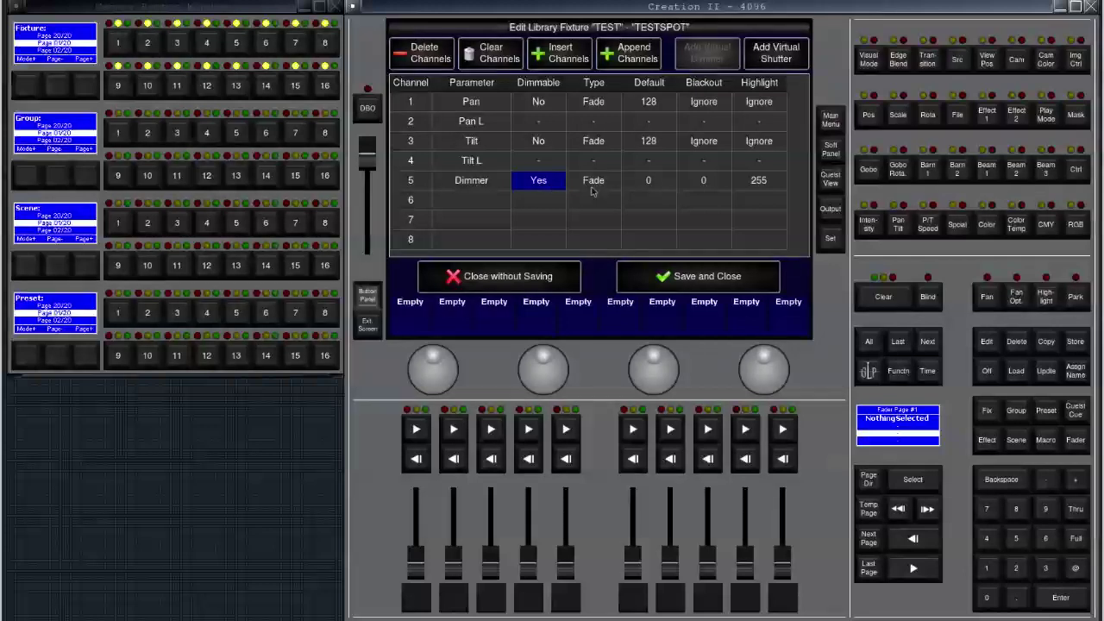
click(592, 191)
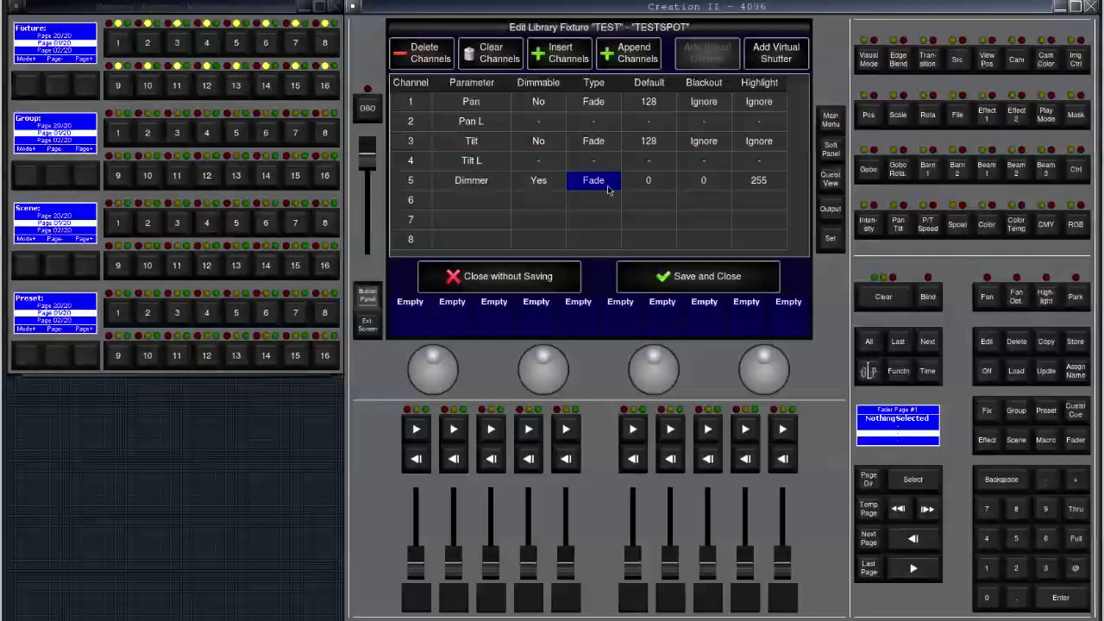
click(641, 191)
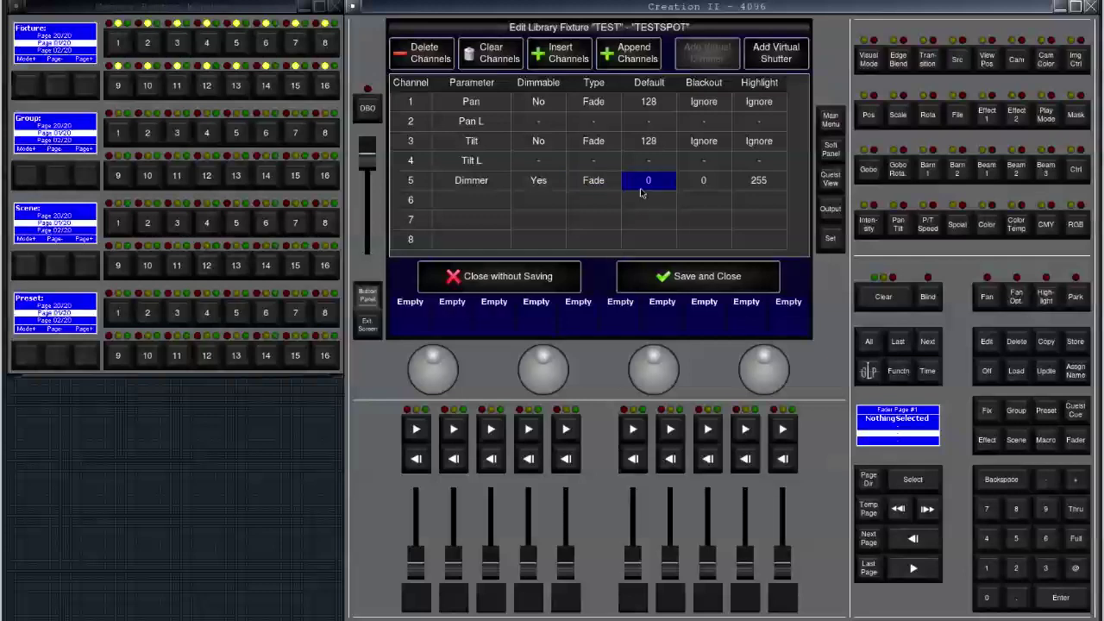
click(709, 188)
click(752, 186)
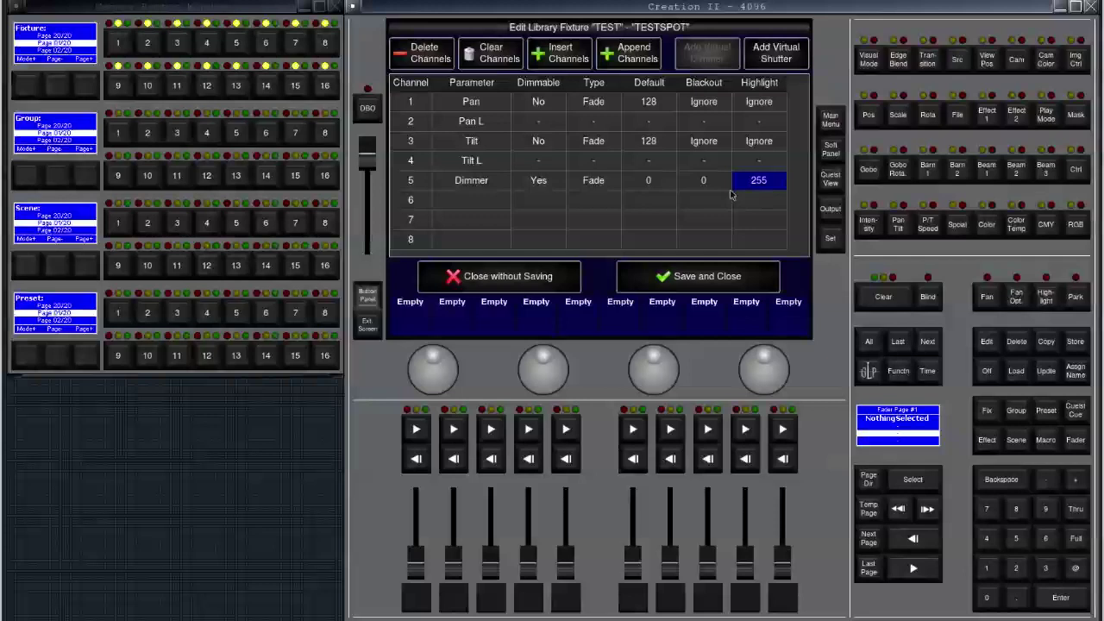
Assign the Color1 parameter to channel 6 as a coarse channel.
click(482, 199)
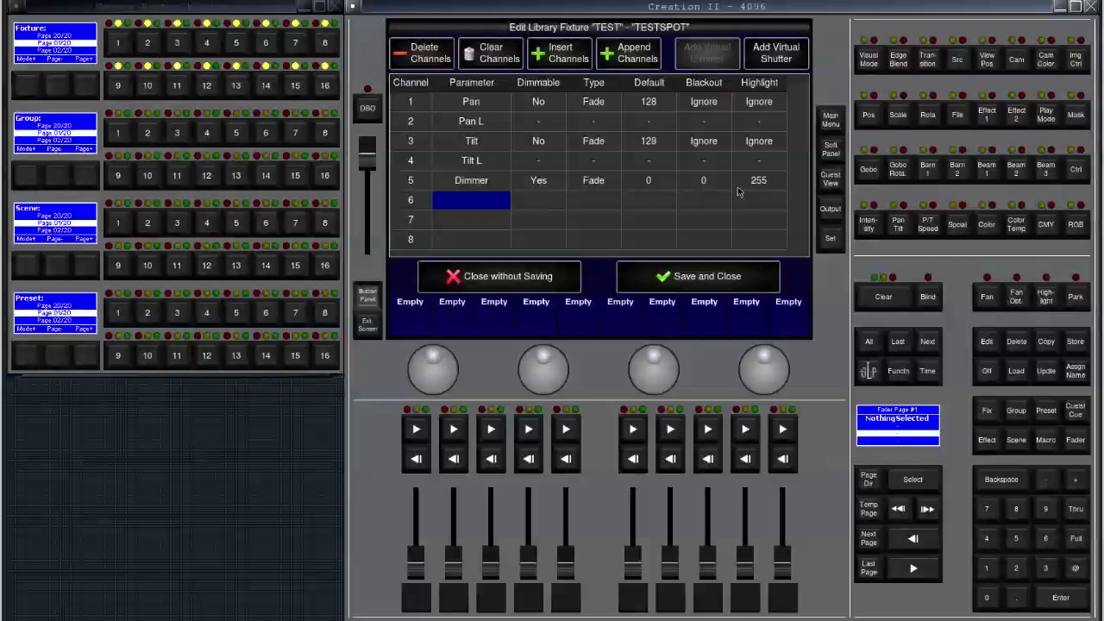
click(830, 237)
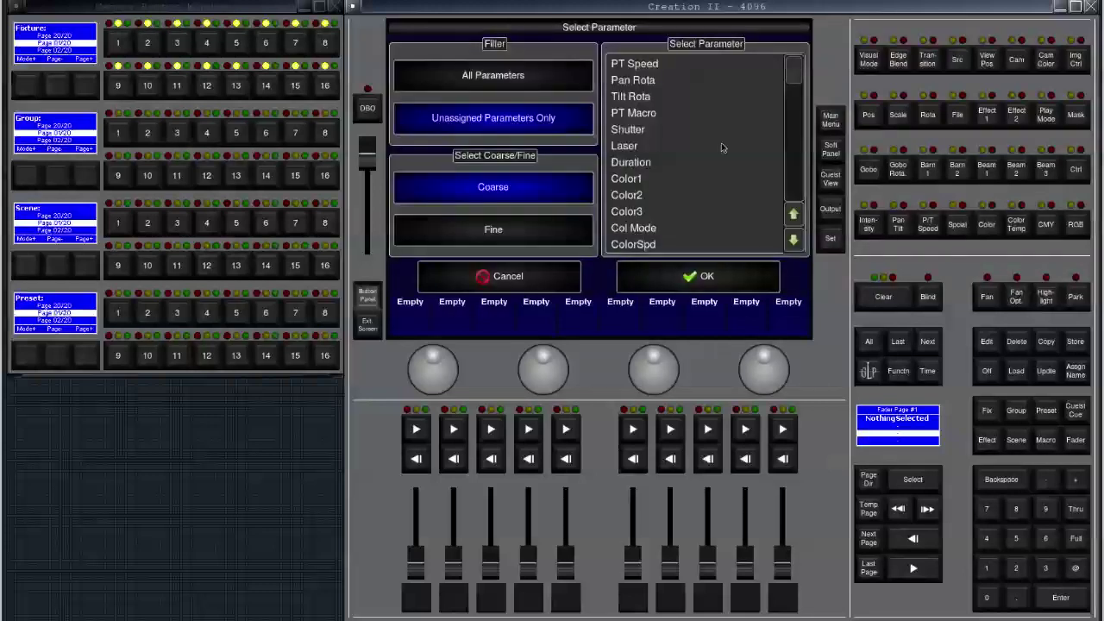
click(634, 179)
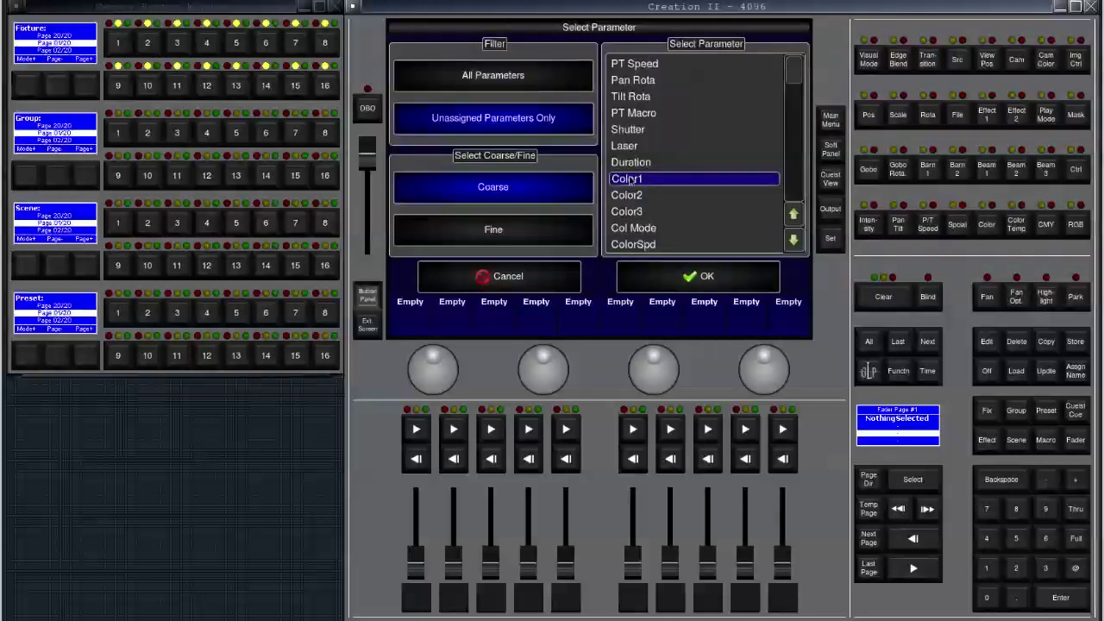
click(664, 276)
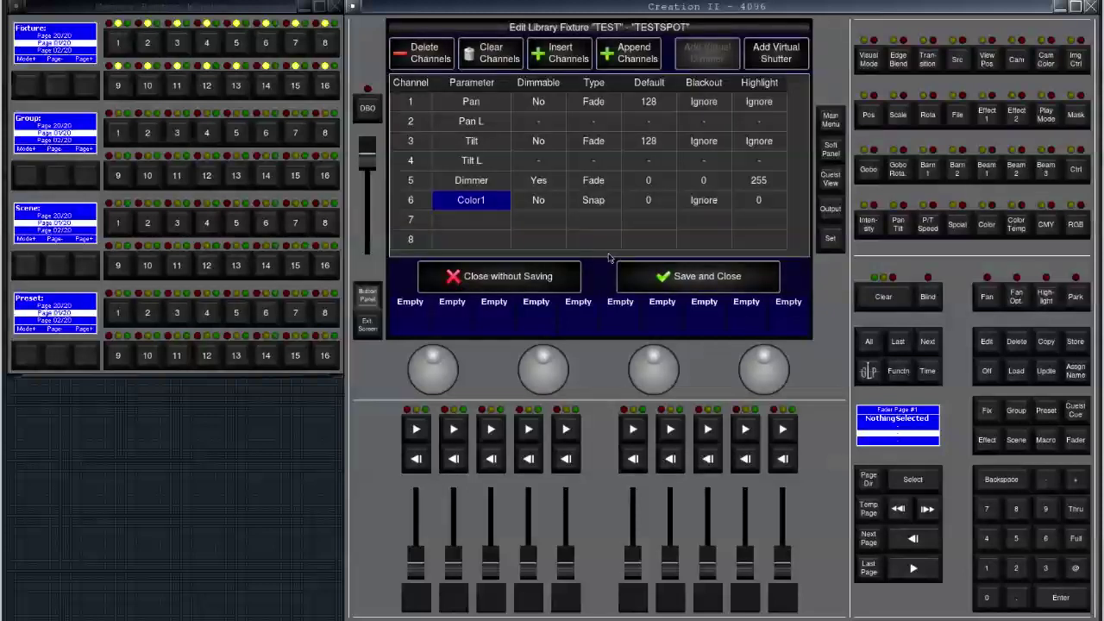
Review the Color1 channel's Dimmable, Type, Default and Highlight settings.
click(532, 207)
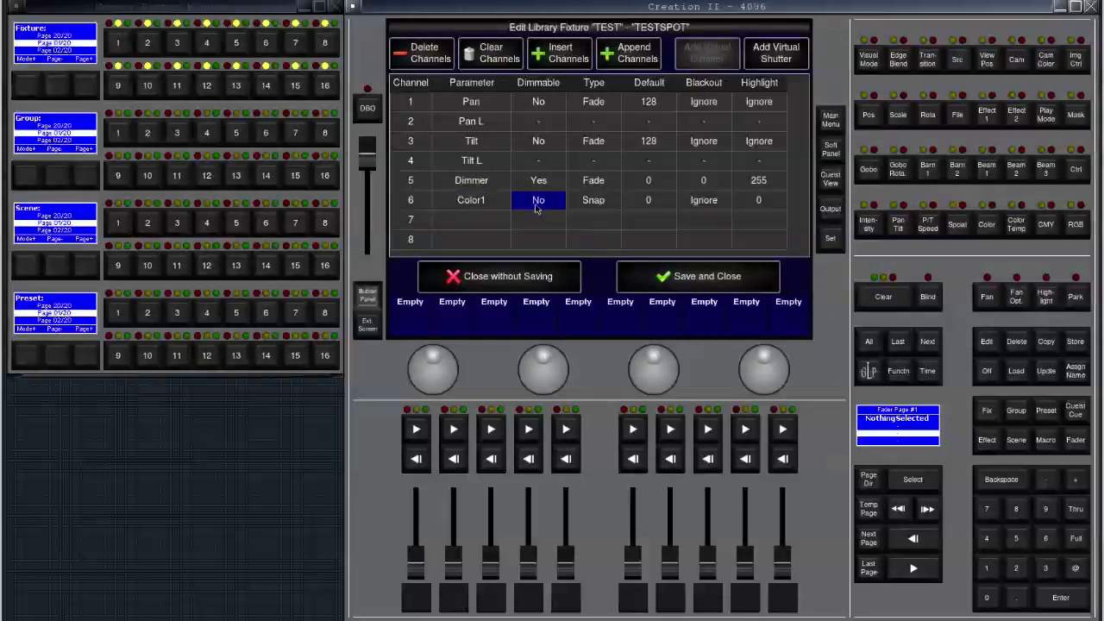
click(602, 205)
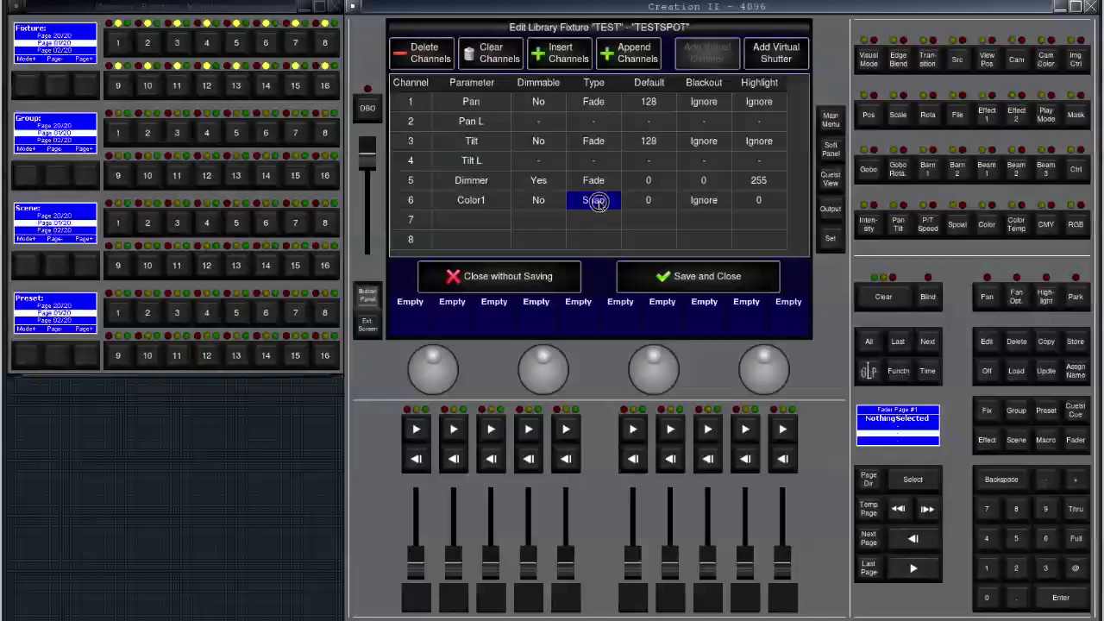
click(671, 202)
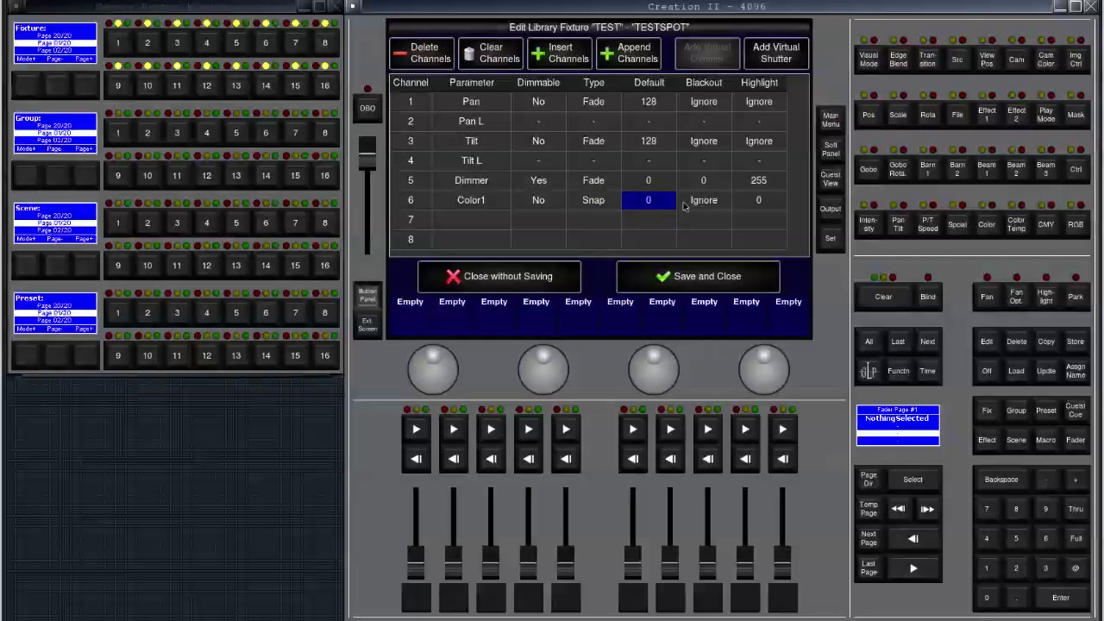
click(757, 203)
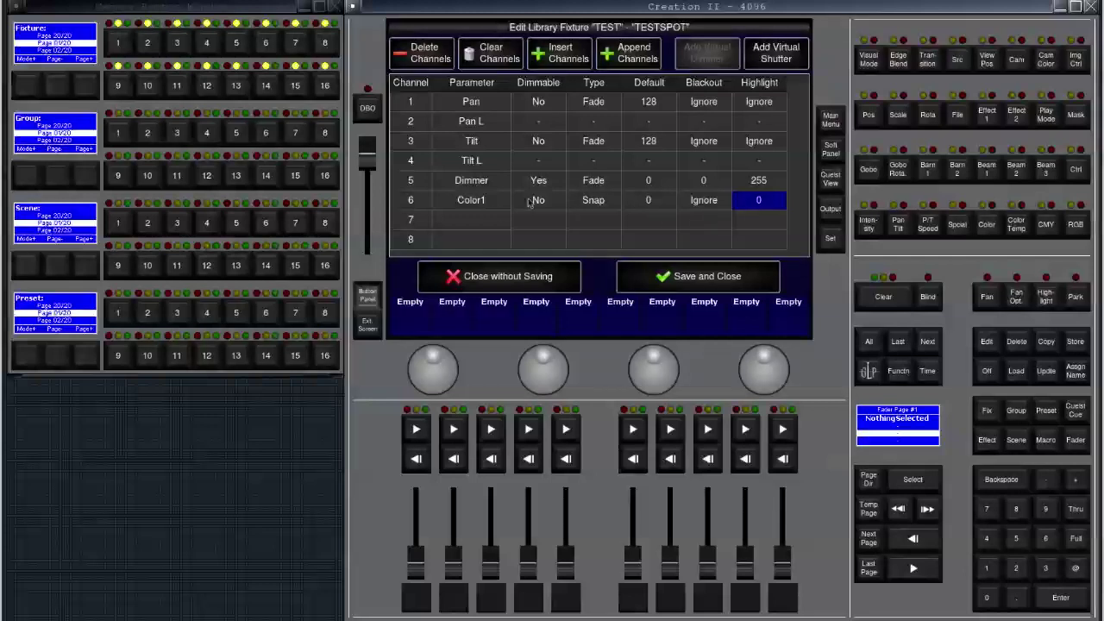
Assign the Gobo1 parameter to channel 7 as a coarse channel.
click(483, 217)
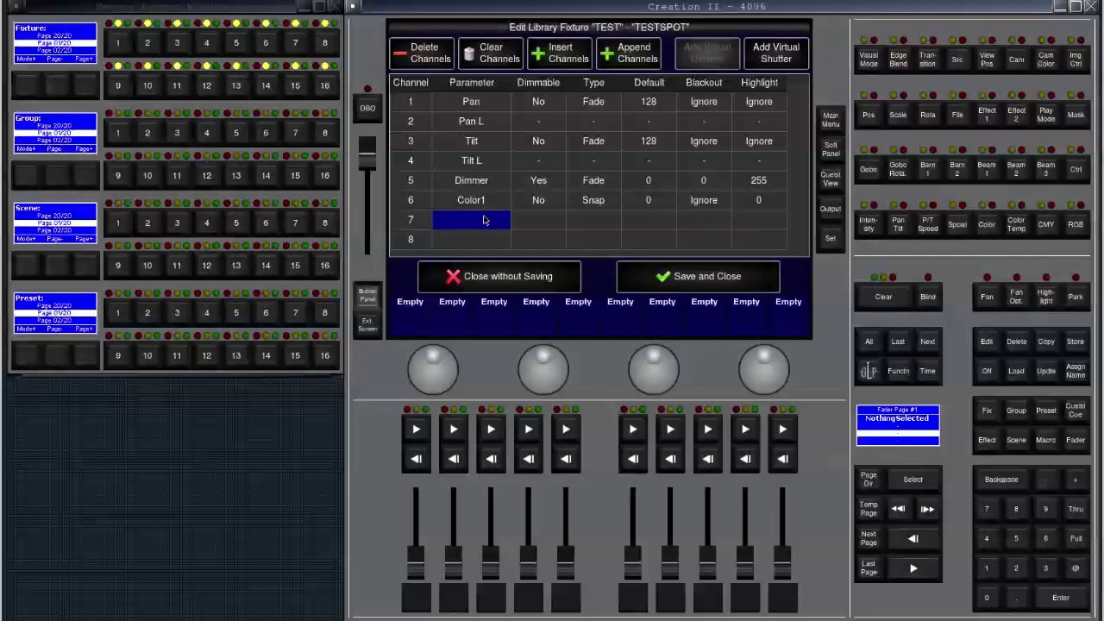
click(830, 241)
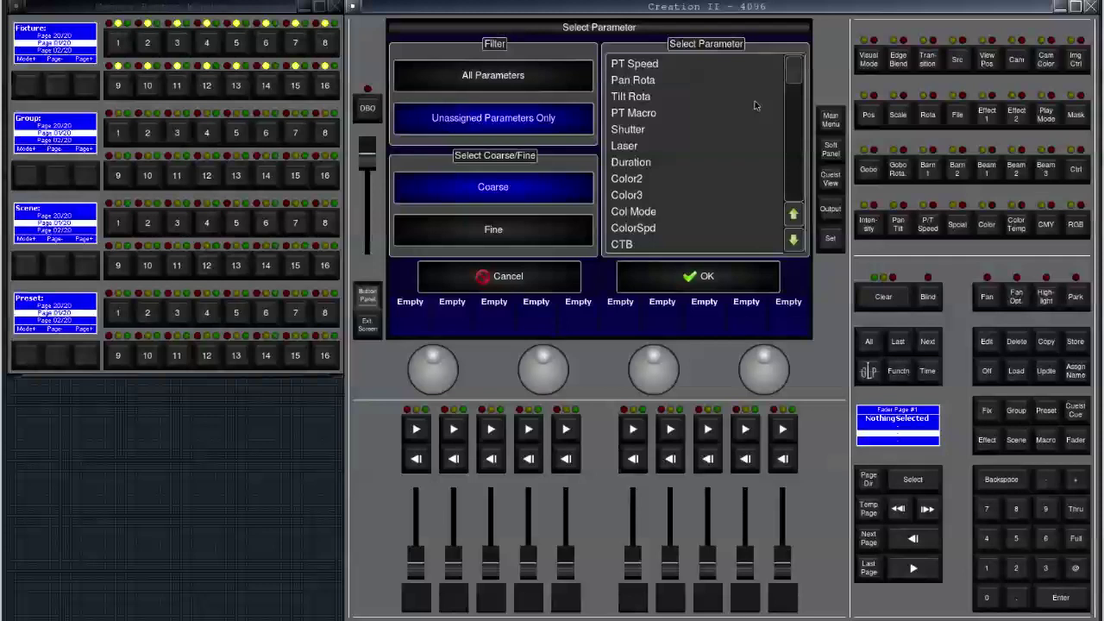
drag(792, 80, 792, 89)
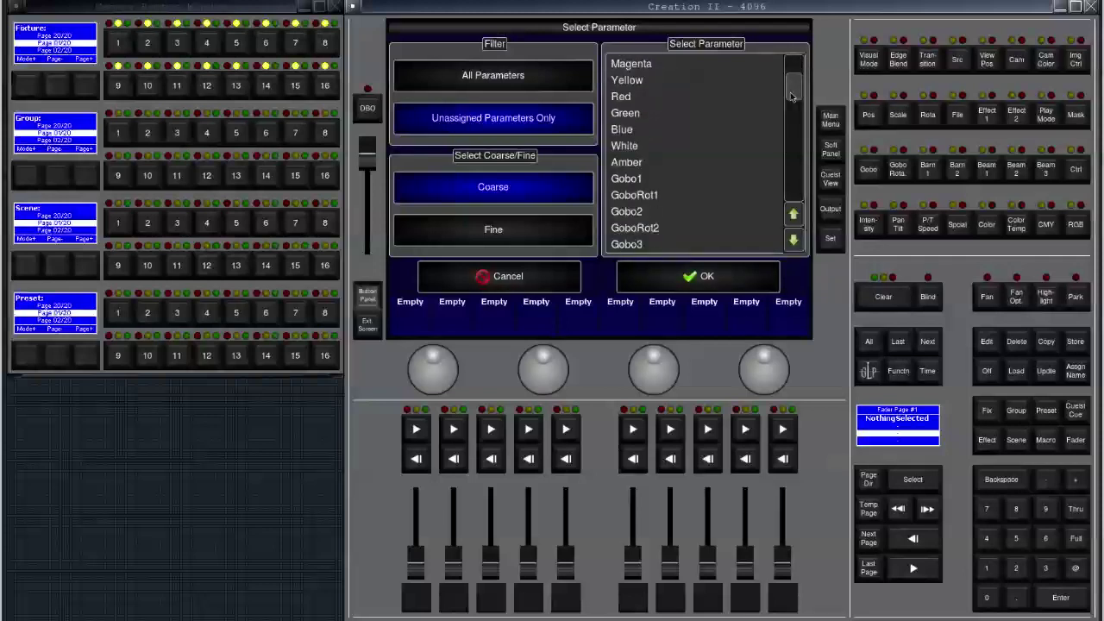
click(663, 179)
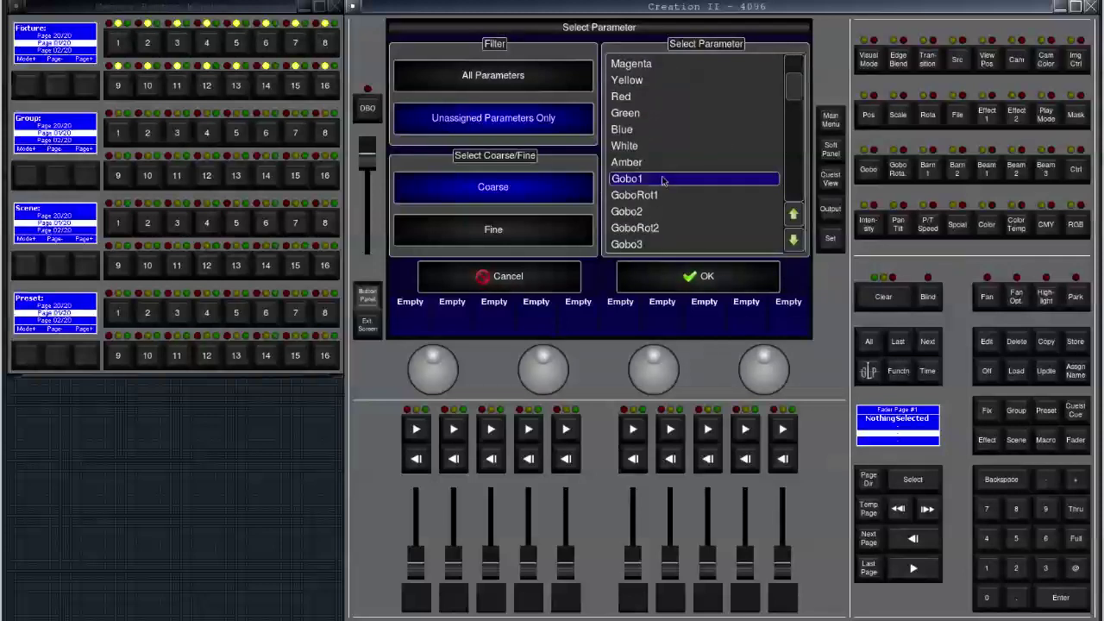
click(635, 272)
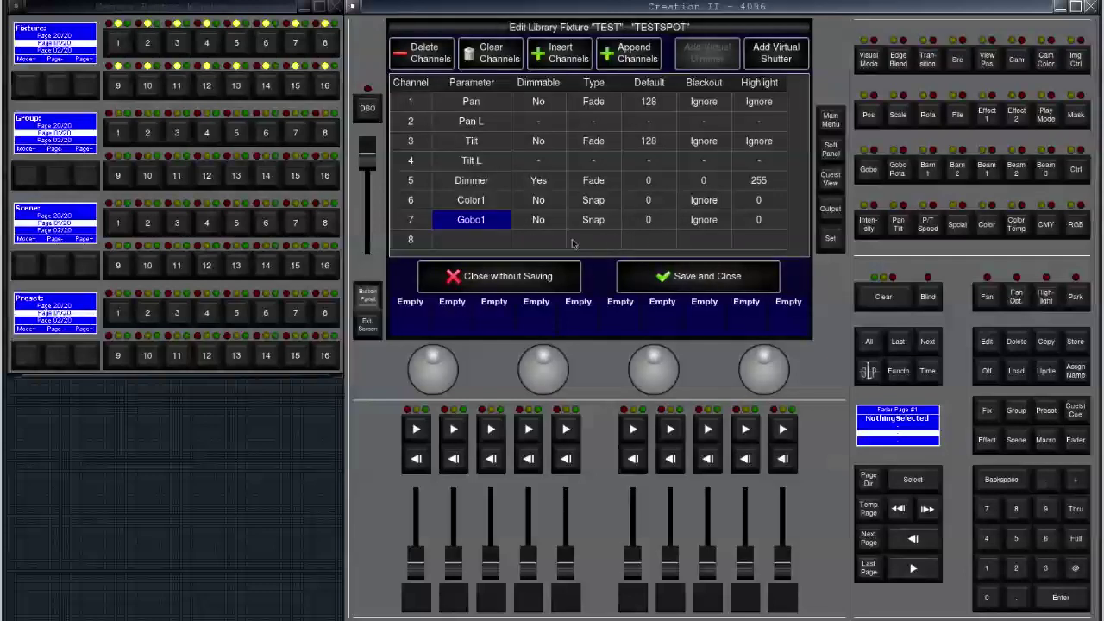
Assign the GoboRot1 parameter to channel 8 as a coarse channel.
click(462, 242)
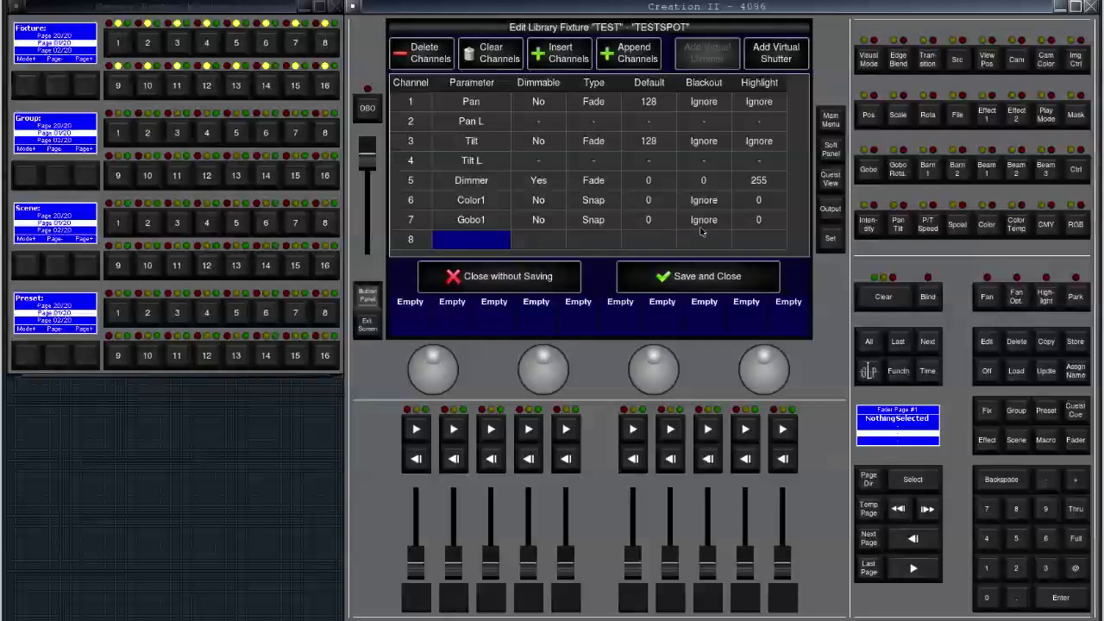
click(830, 238)
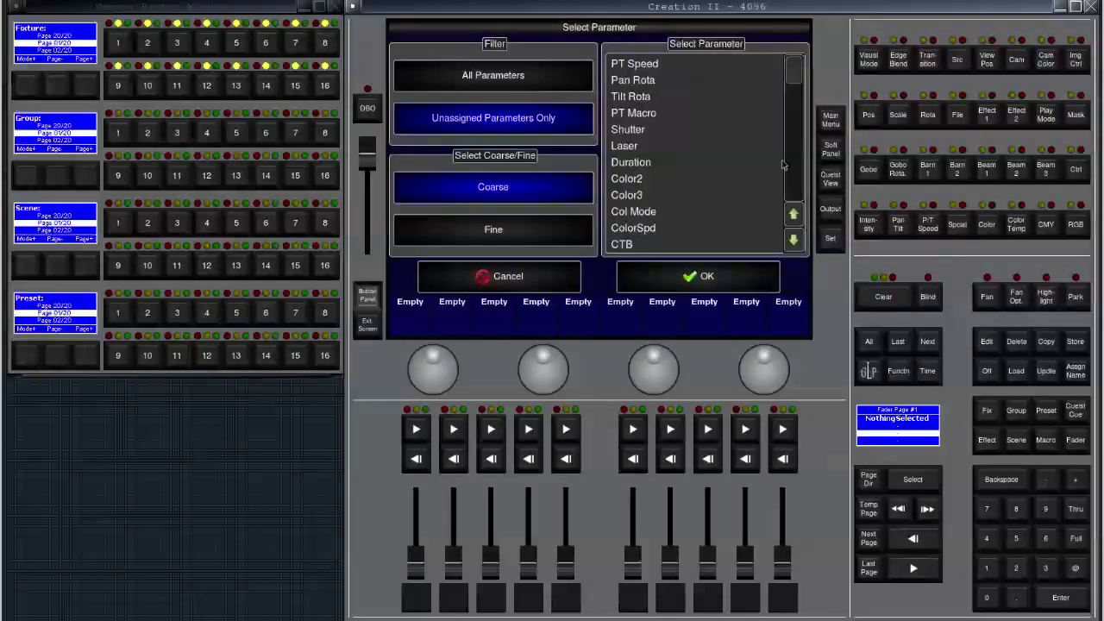
mouse_move(790, 72)
mouse_down()
mouse_move(790, 118)
mouse_move(790, 93)
mouse_up()
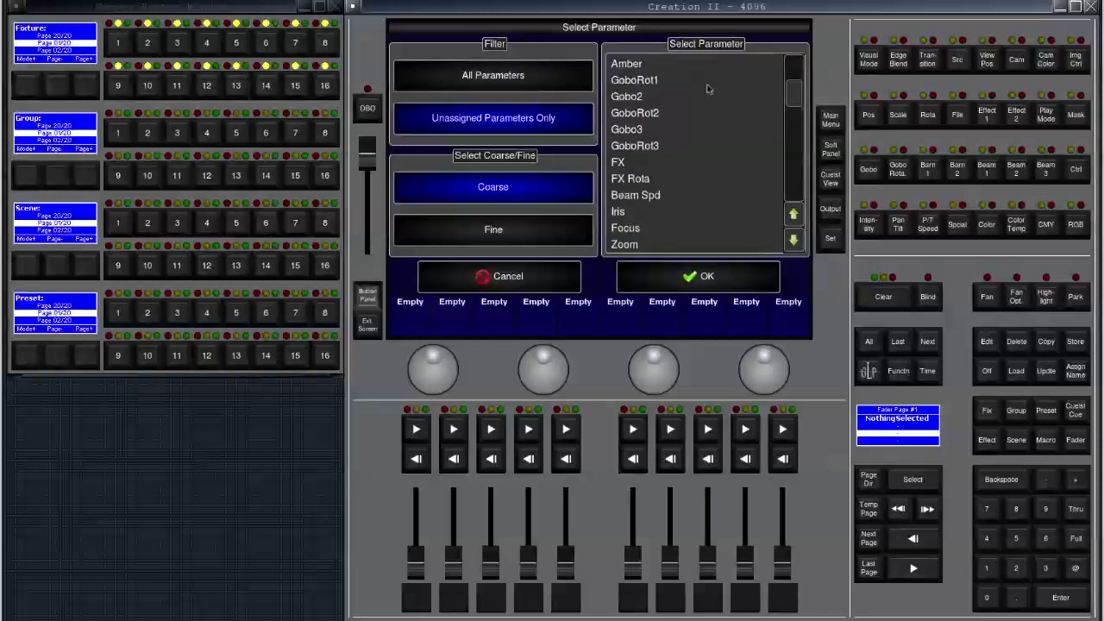
click(667, 81)
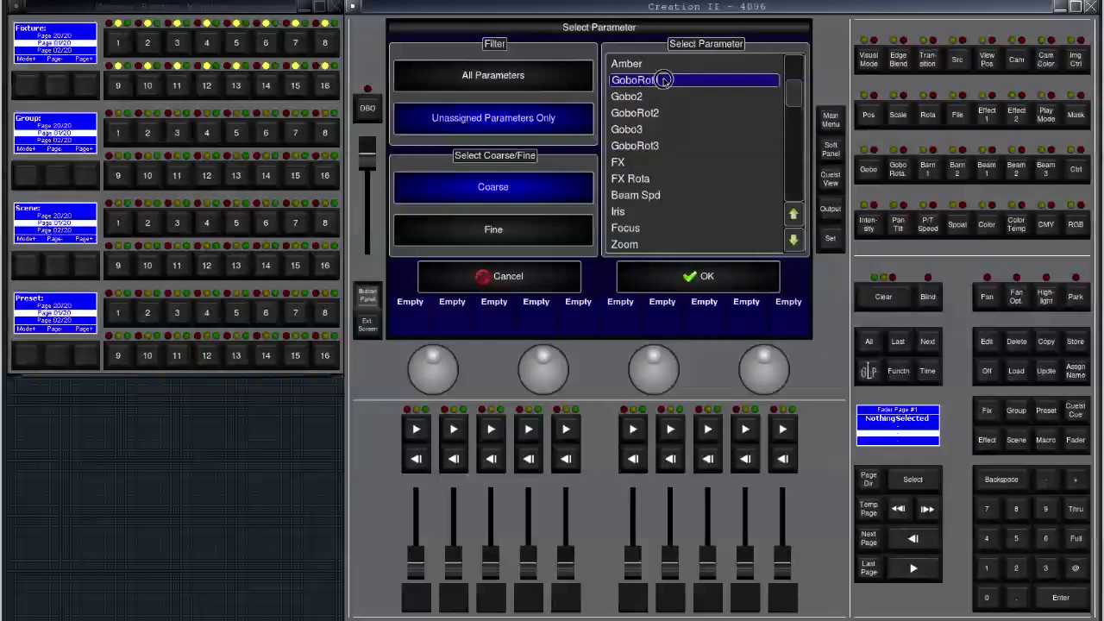
click(636, 273)
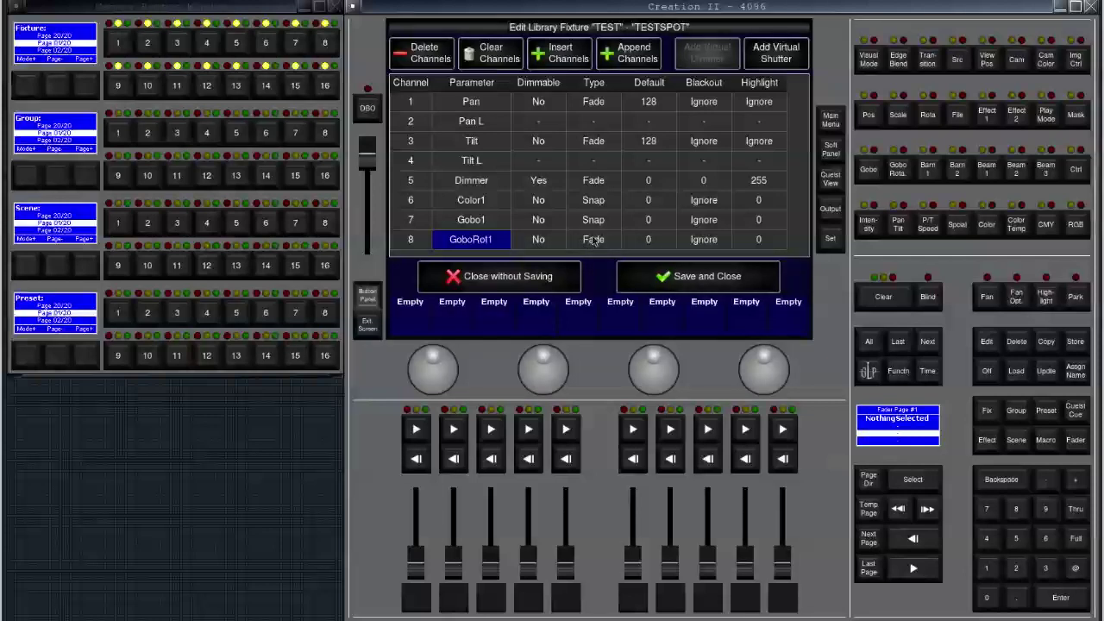
Change the GoboRot1 channel's type to Snap and set its default value to 128 in 8-bit decimal.
click(594, 240)
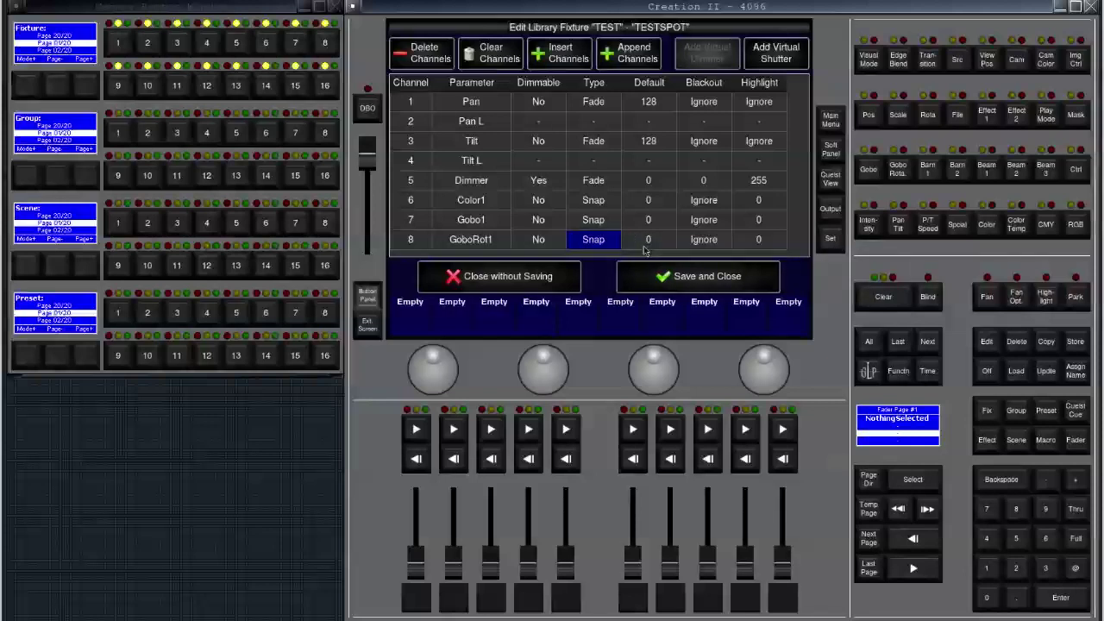
click(649, 245)
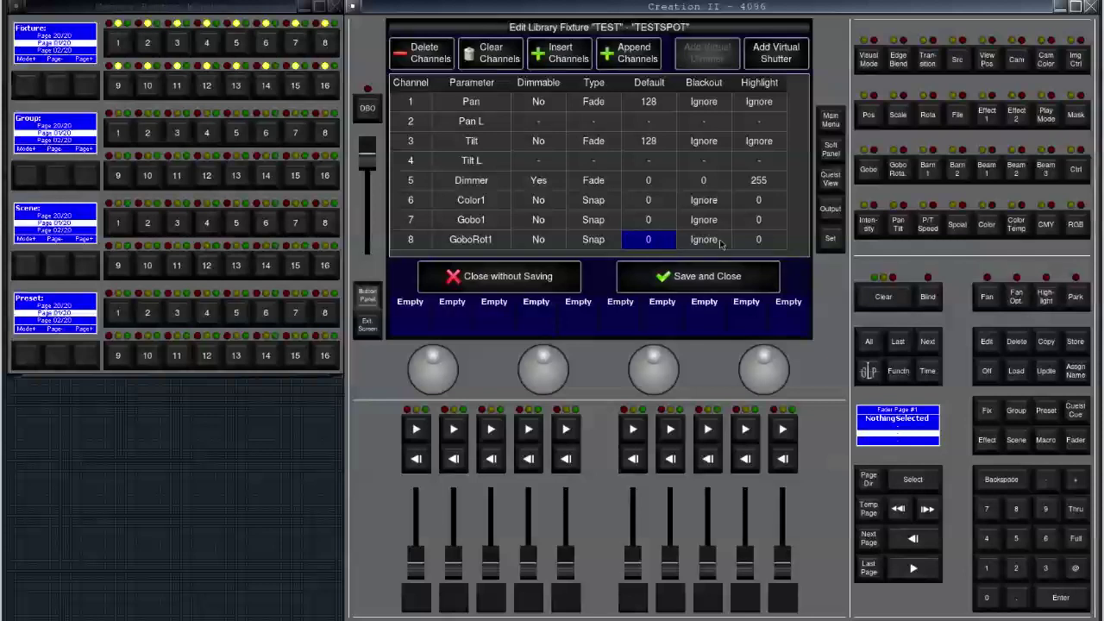
click(830, 244)
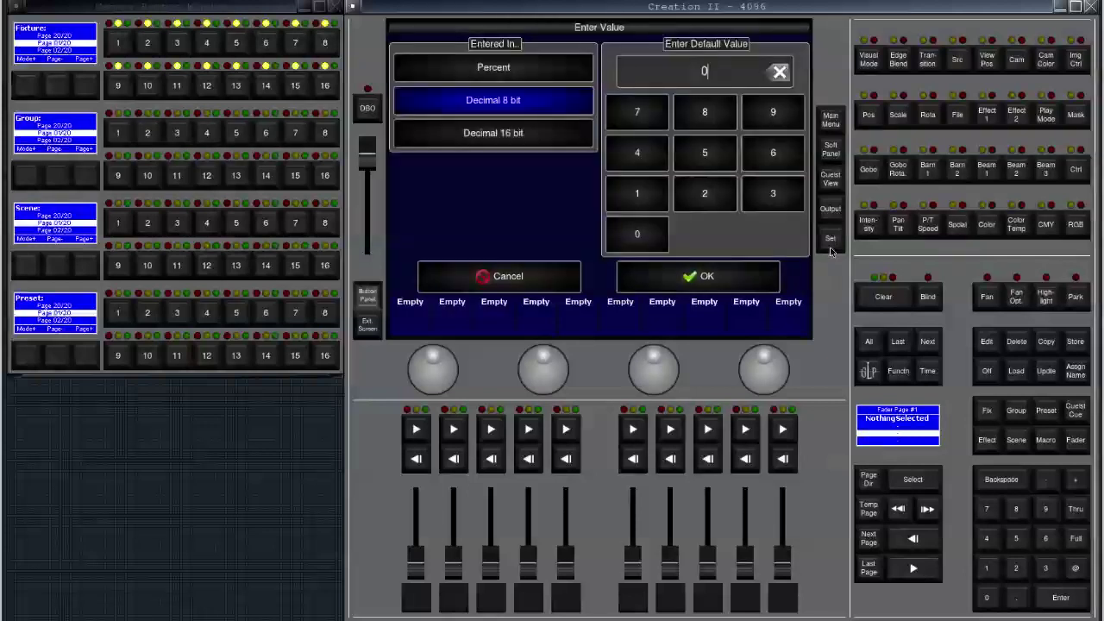
click(641, 192)
click(693, 200)
click(704, 112)
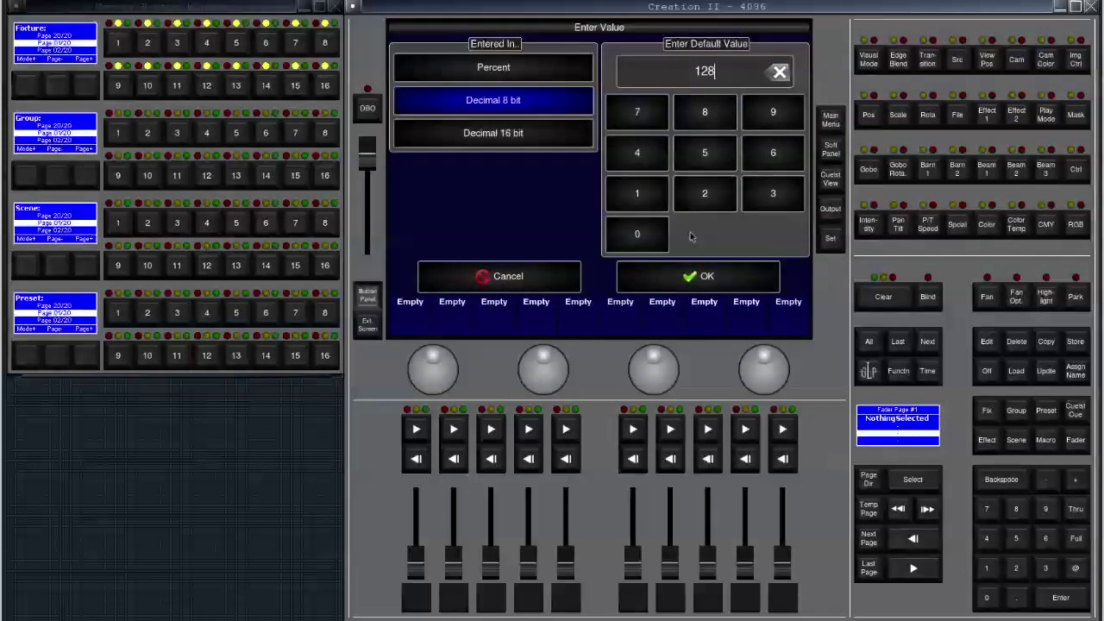
click(693, 274)
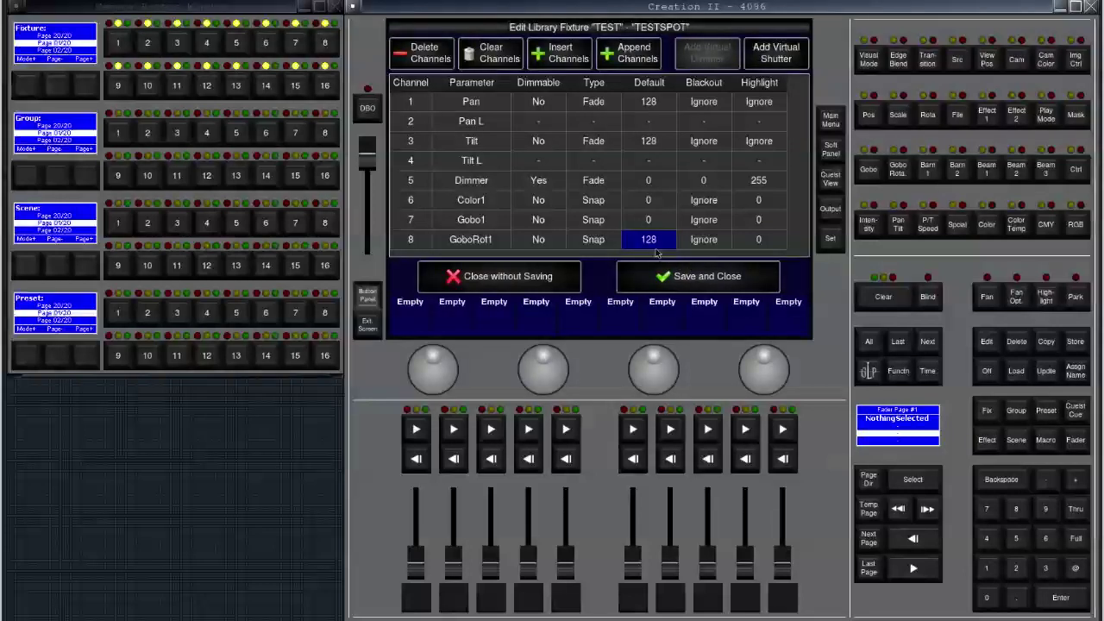
Set the GoboRot1 channel to ignore highlight.
click(757, 242)
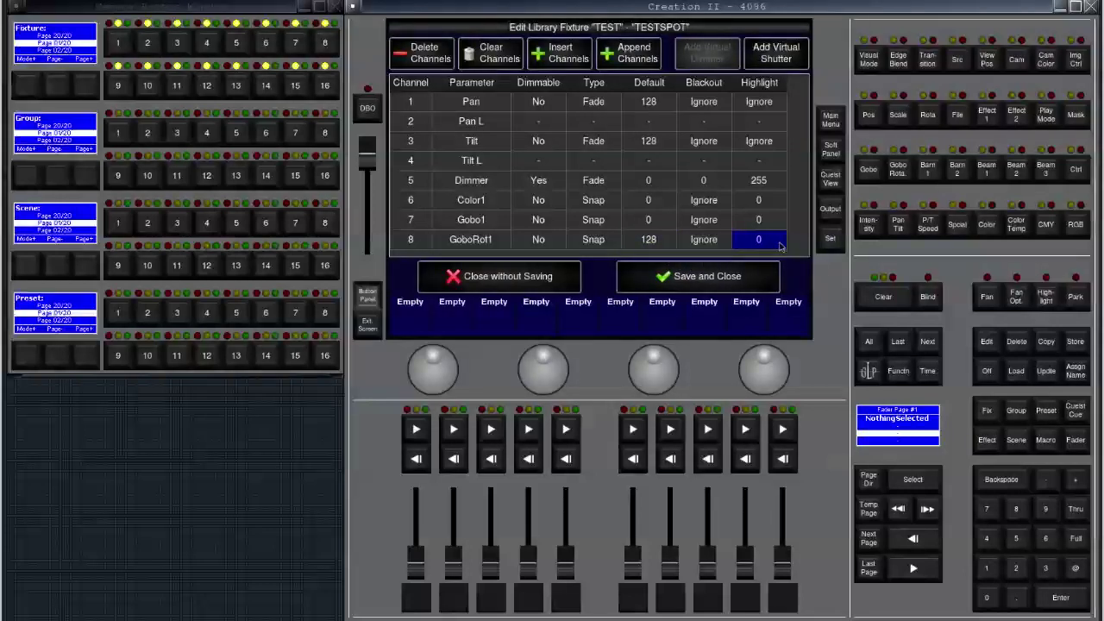
click(831, 239)
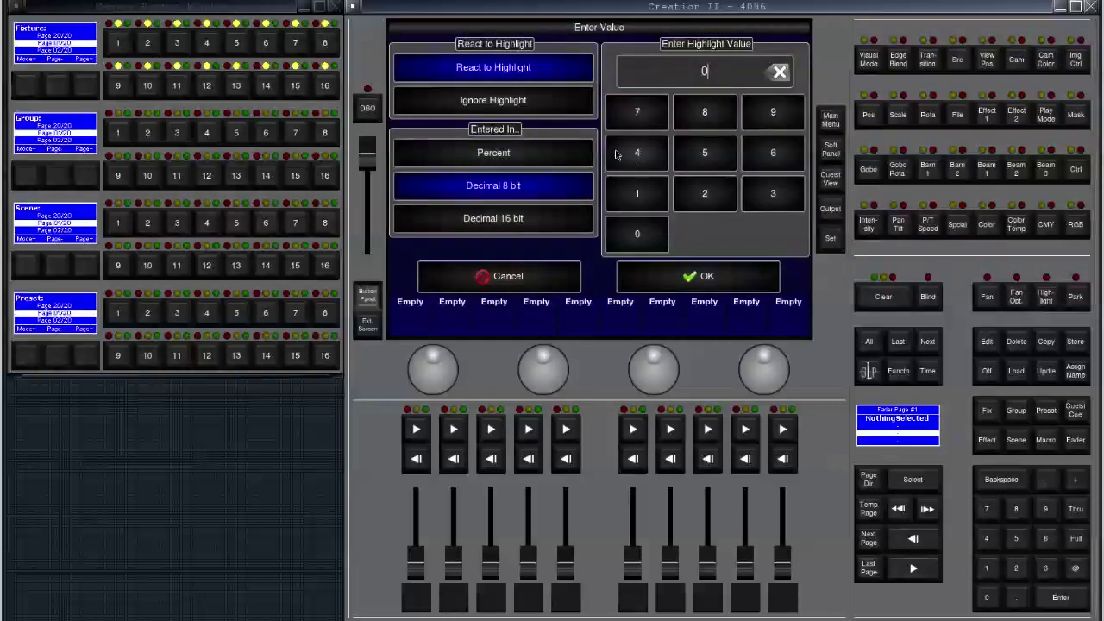
click(528, 102)
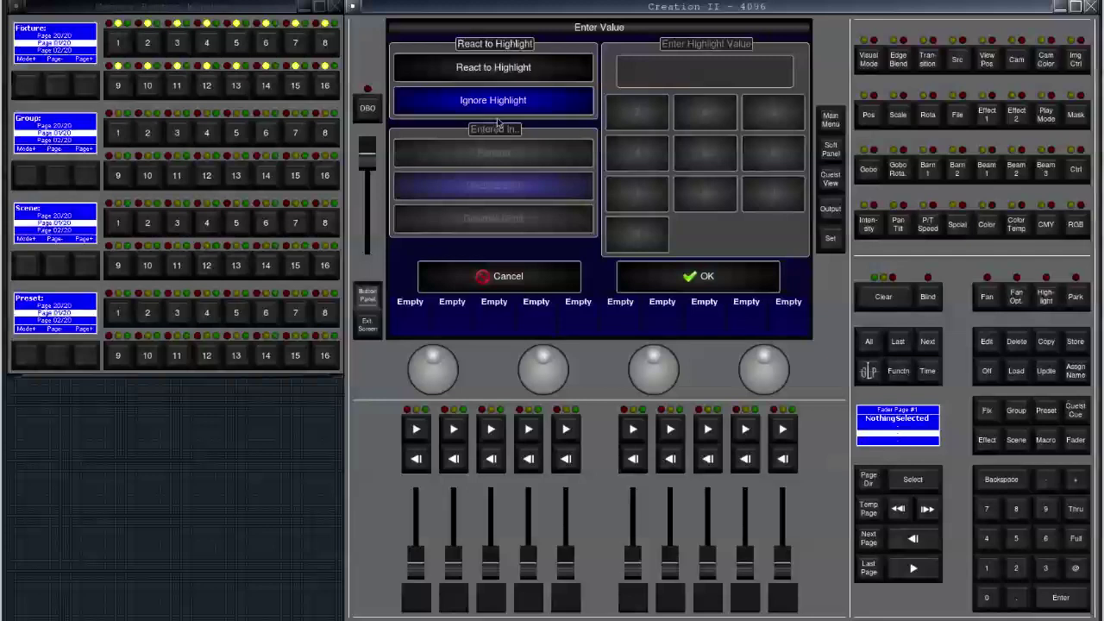
click(630, 267)
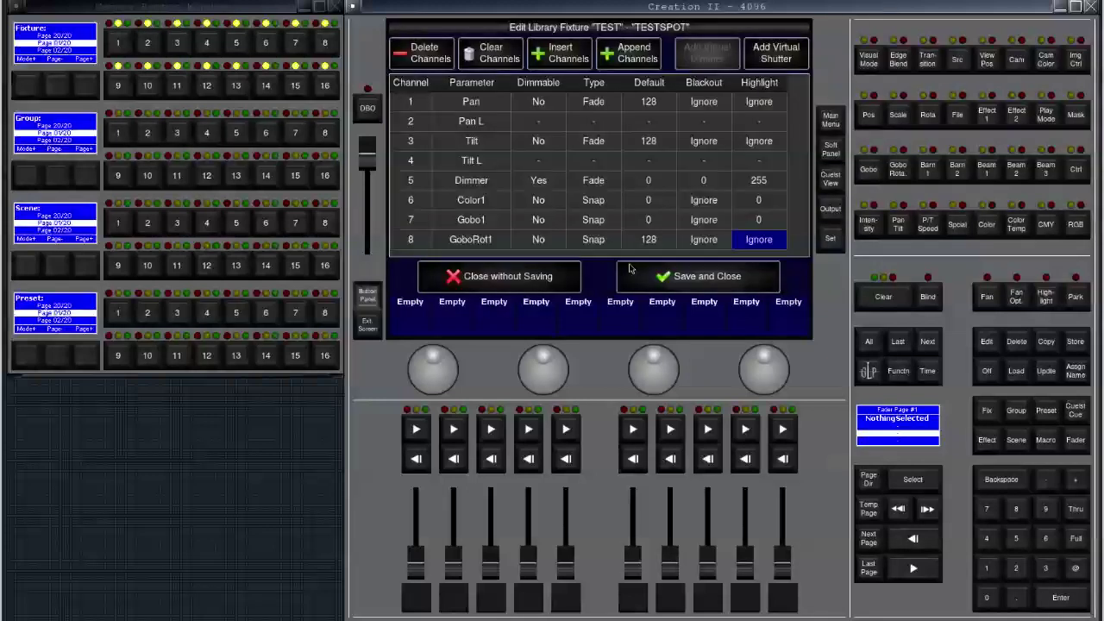
Append one channel to the end of the TESTSPOT fixture and select its empty parameter cell.
click(618, 65)
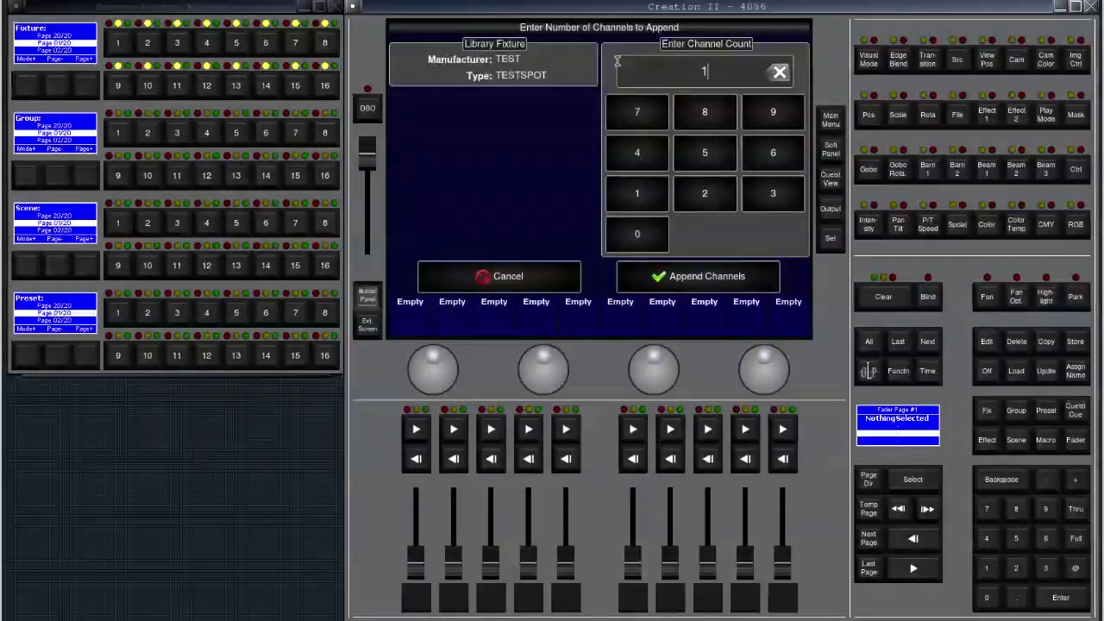
click(673, 276)
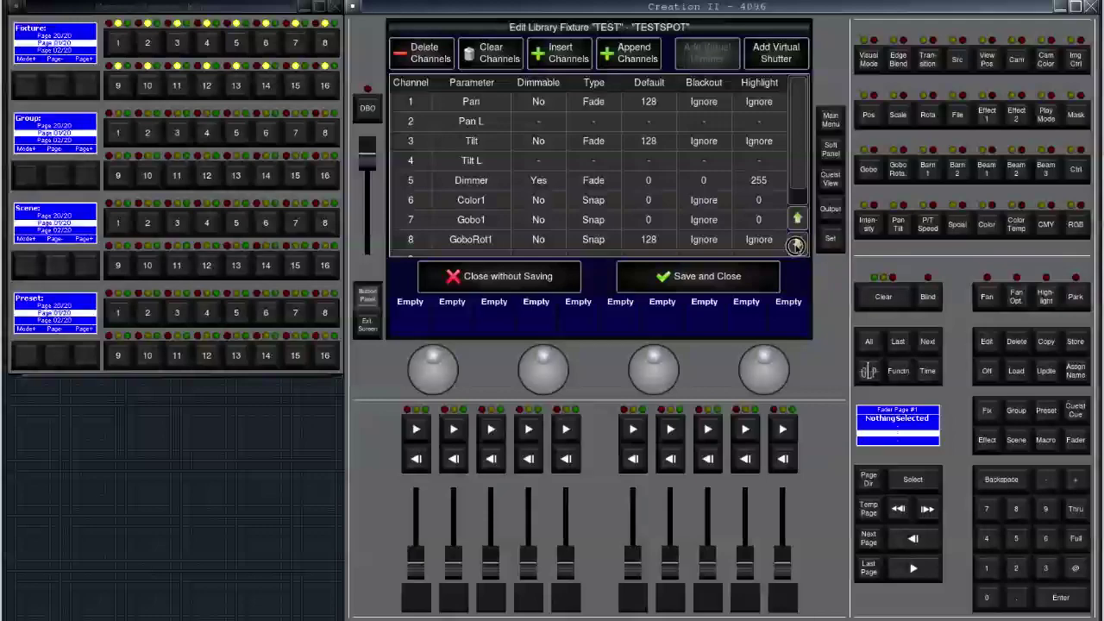
click(795, 246)
click(470, 247)
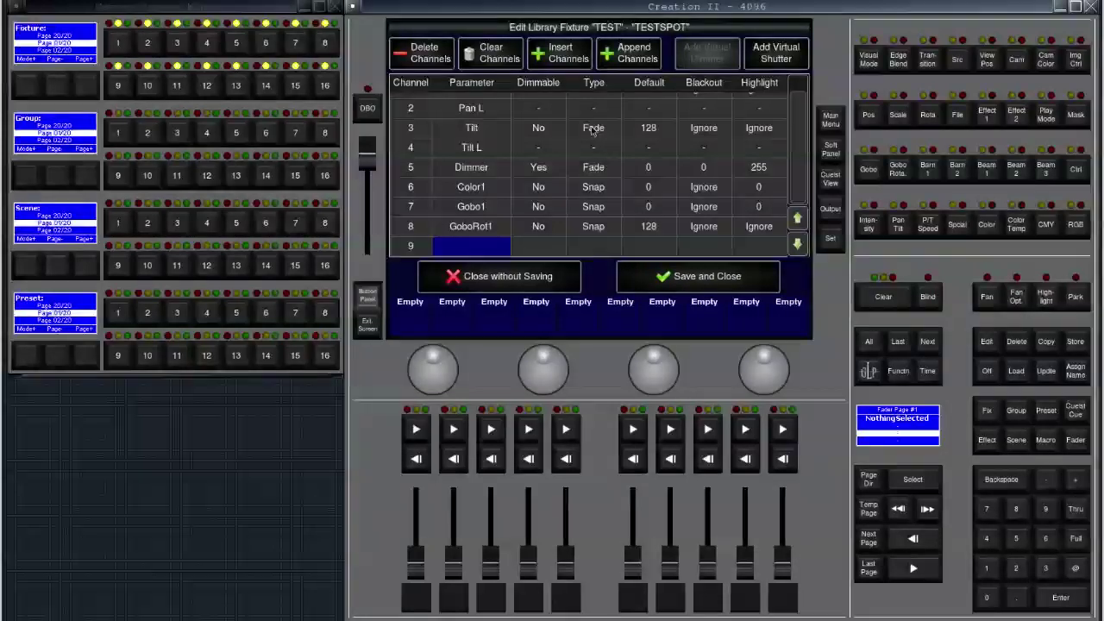
Append one more channel to the TESTSPOT fixture as channel 10.
click(621, 50)
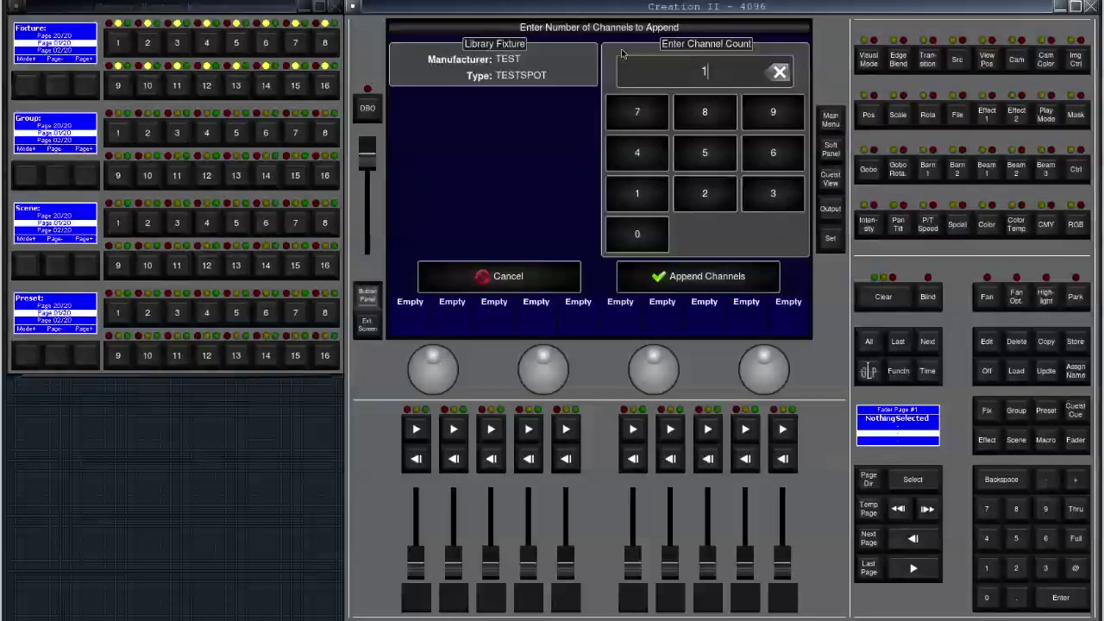
click(640, 274)
click(794, 245)
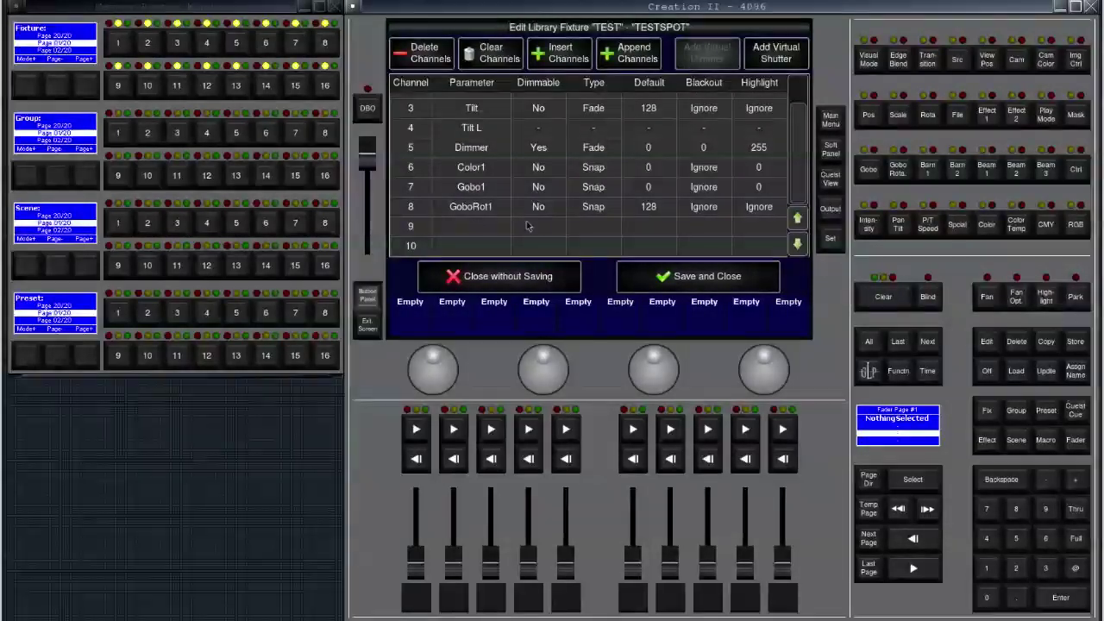
Assign the Zoom parameter to channel 9 as a coarse channel.
click(471, 228)
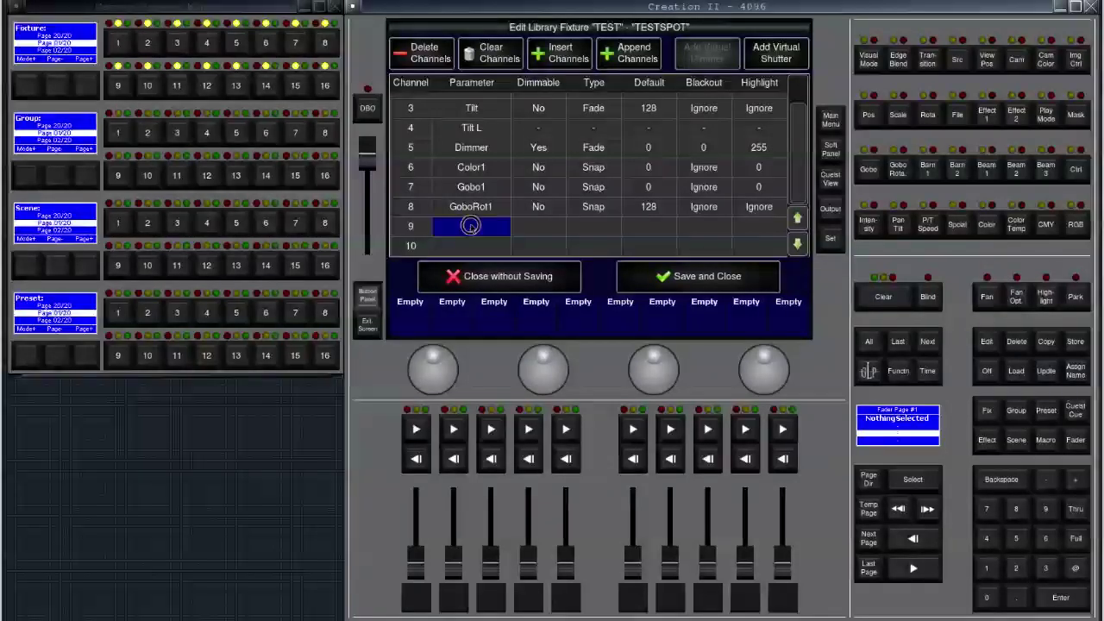
click(822, 239)
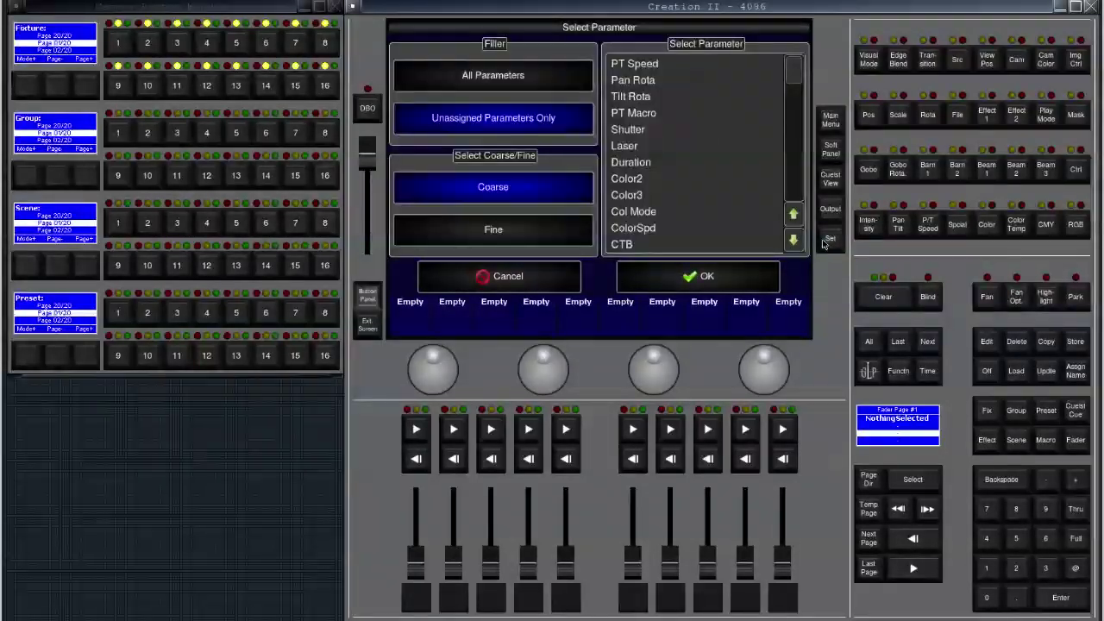
click(696, 131)
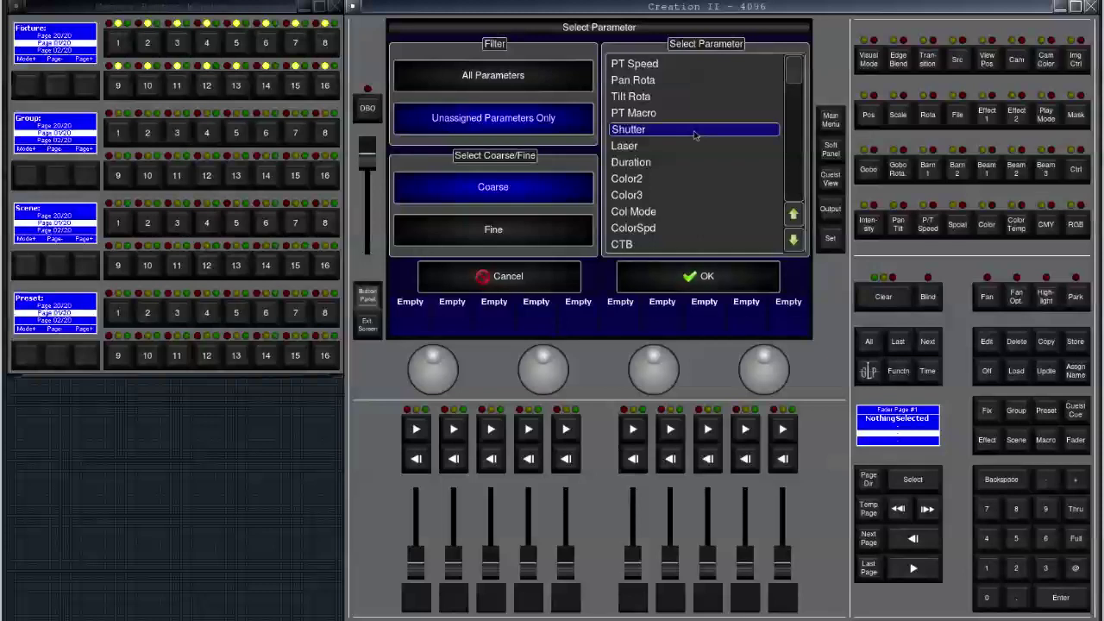
key(z)
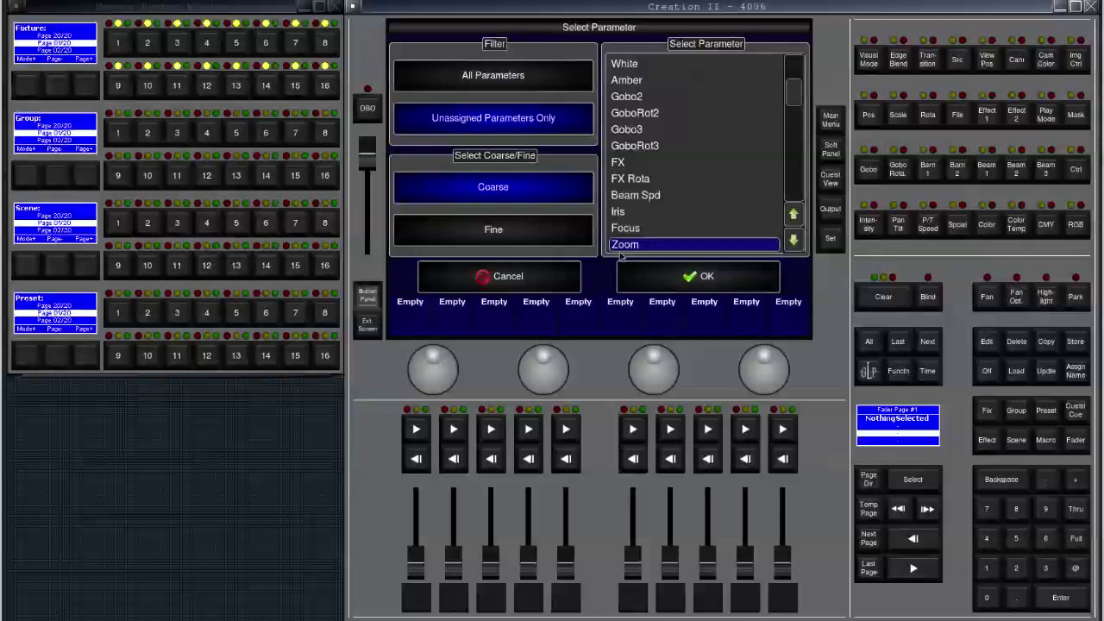
click(653, 271)
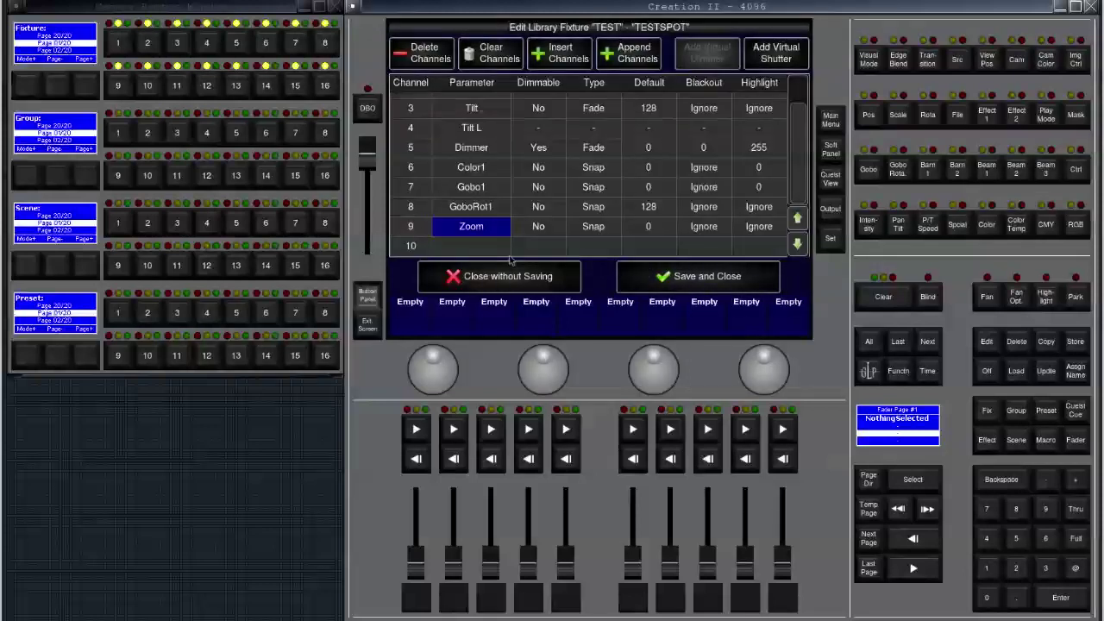
Assign the Focus parameter to channel 10 as a coarse channel.
click(574, 243)
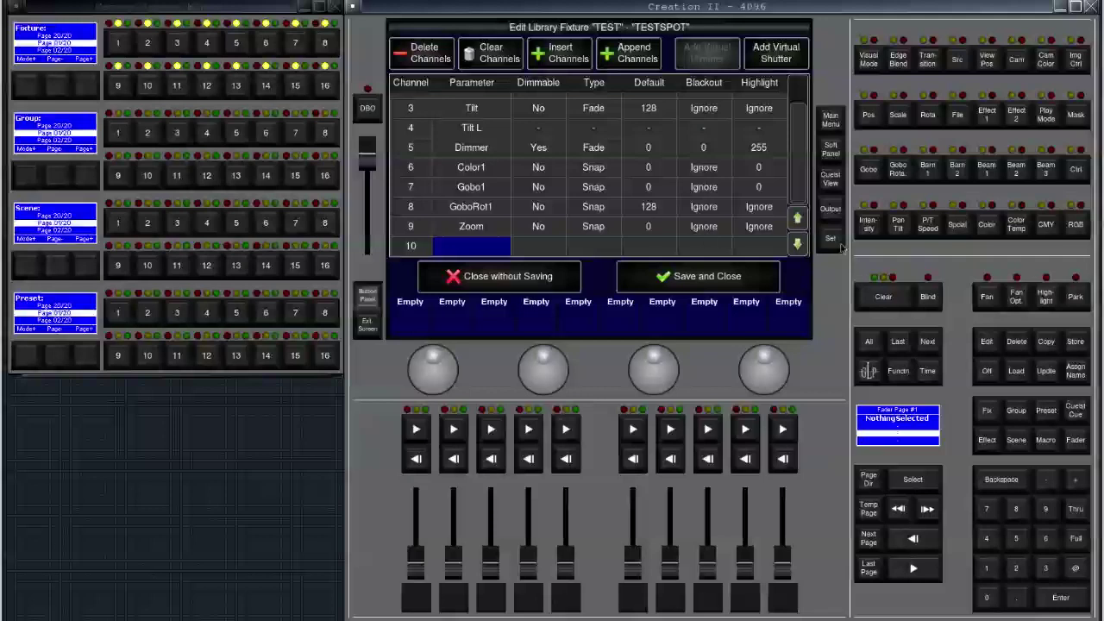
click(839, 245)
click(658, 183)
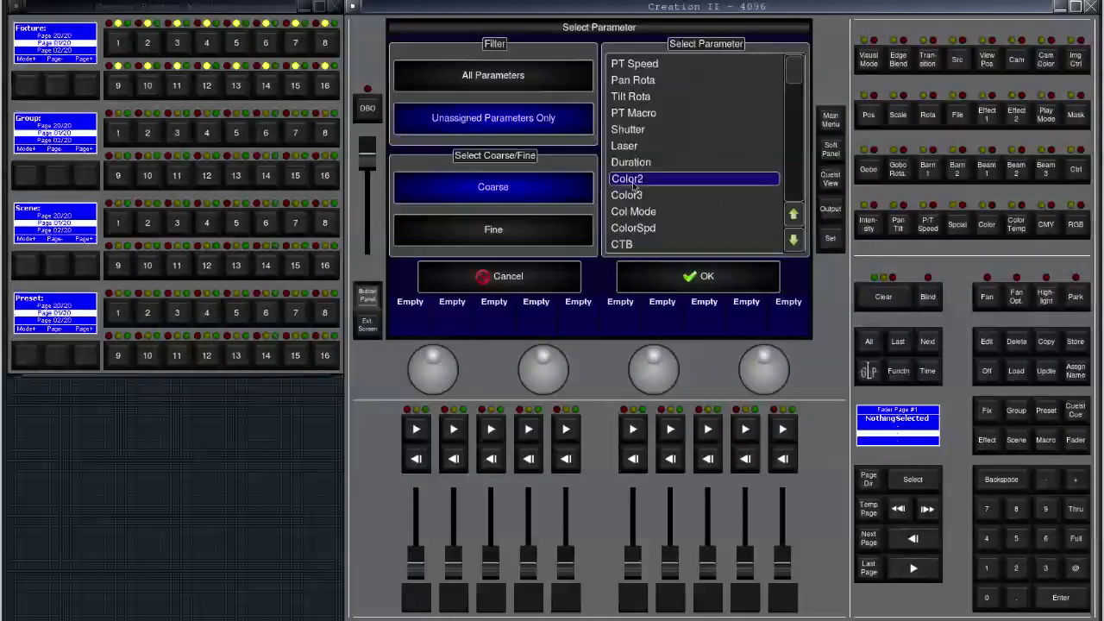
key(f)
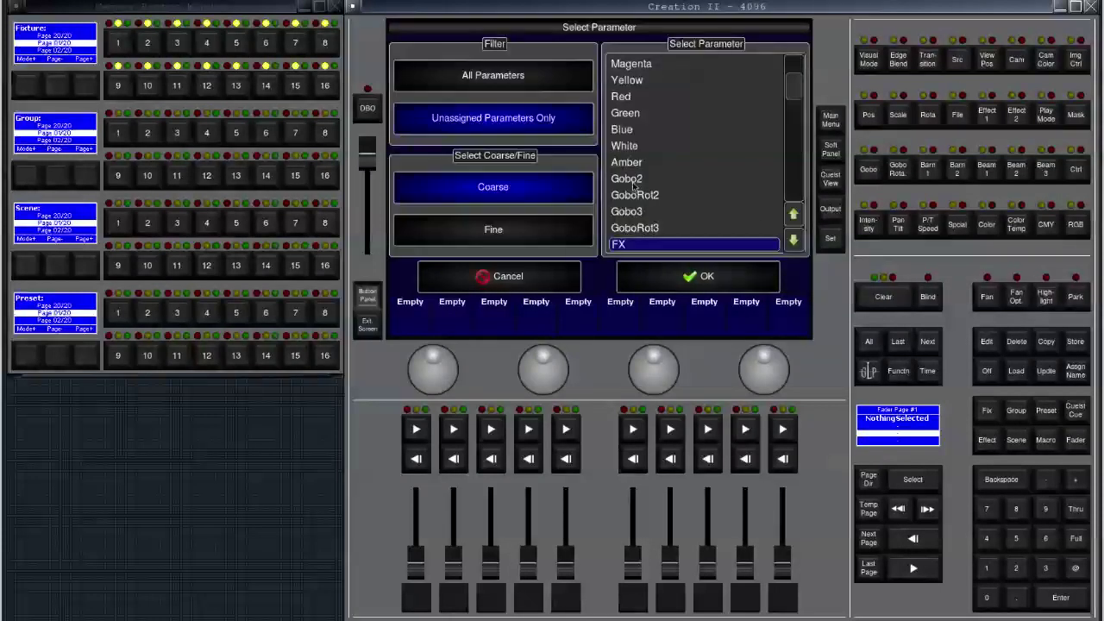
key(Down)
key(Down)
key(Down)
key(Down)
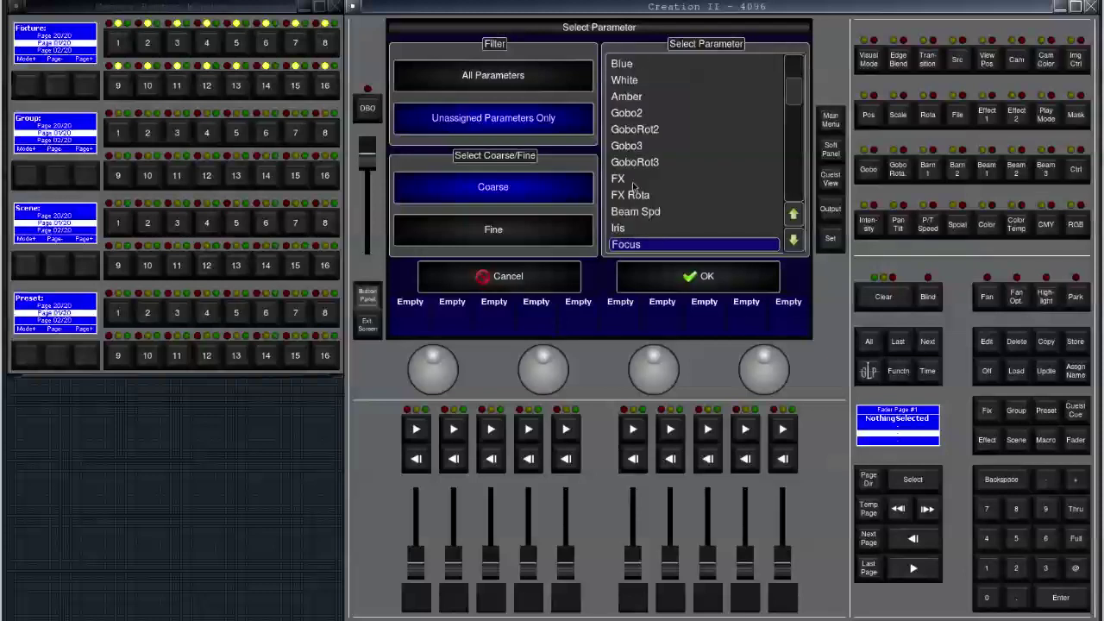
click(642, 274)
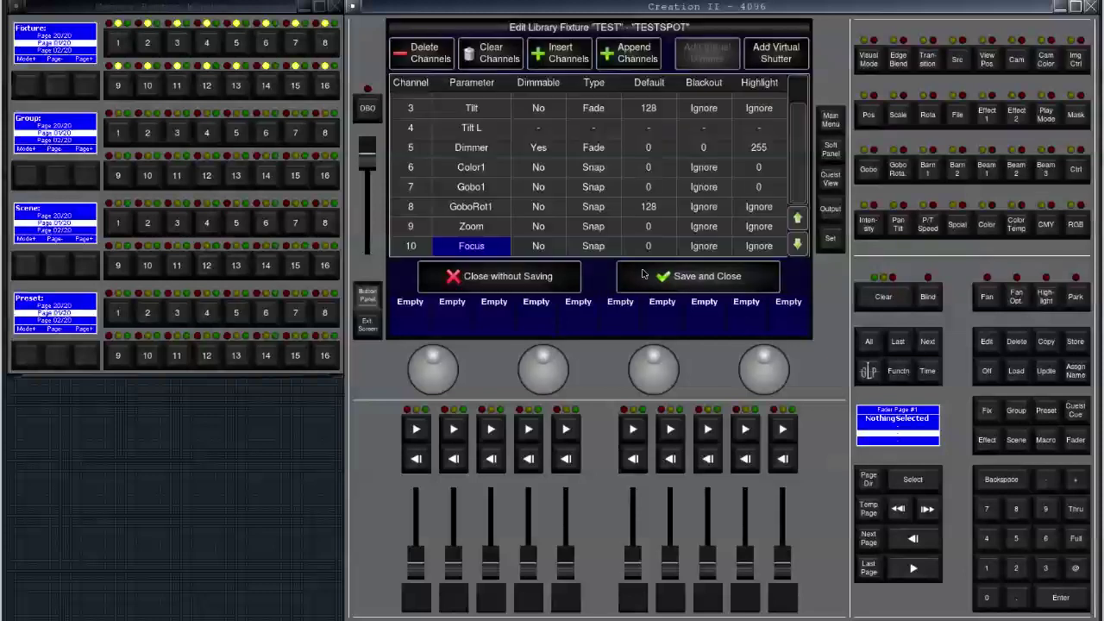
Change the type of both the Zoom and Focus channels to Fade.
click(593, 230)
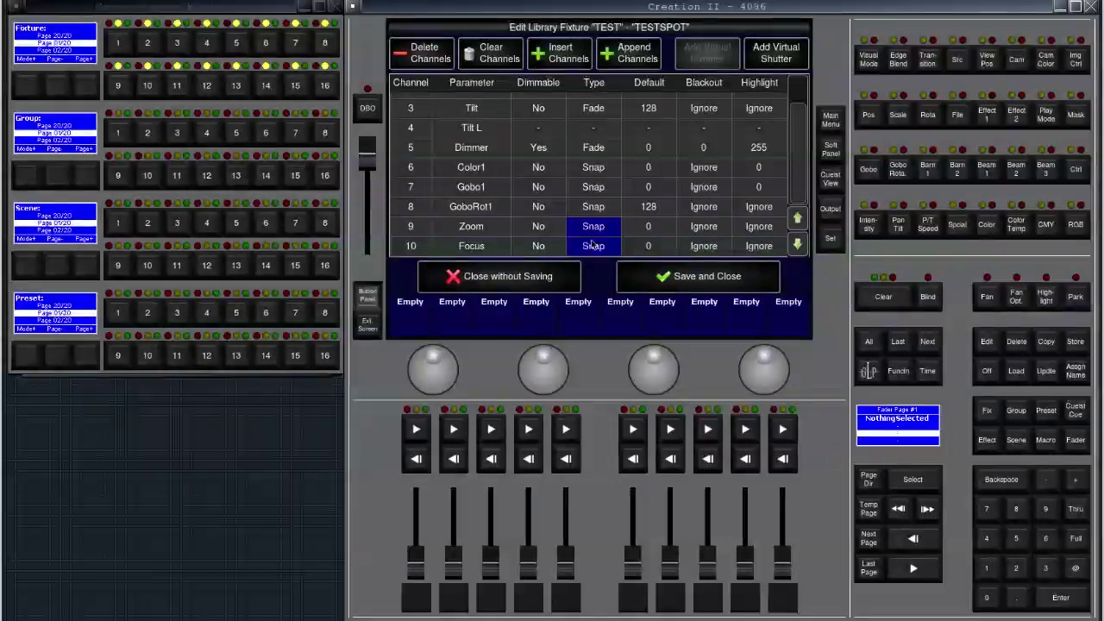
shift+click(592, 246)
click(831, 240)
Set the default value of both the Zoom and Focus channels to 128 in 8-bit decimal.
click(648, 227)
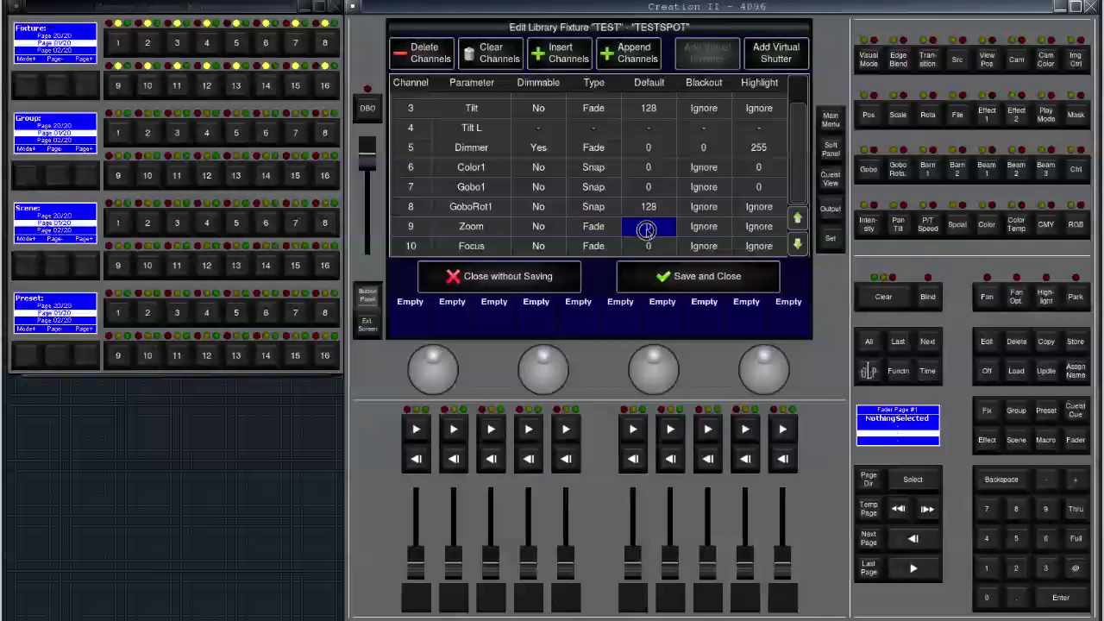
shift+click(646, 246)
click(831, 239)
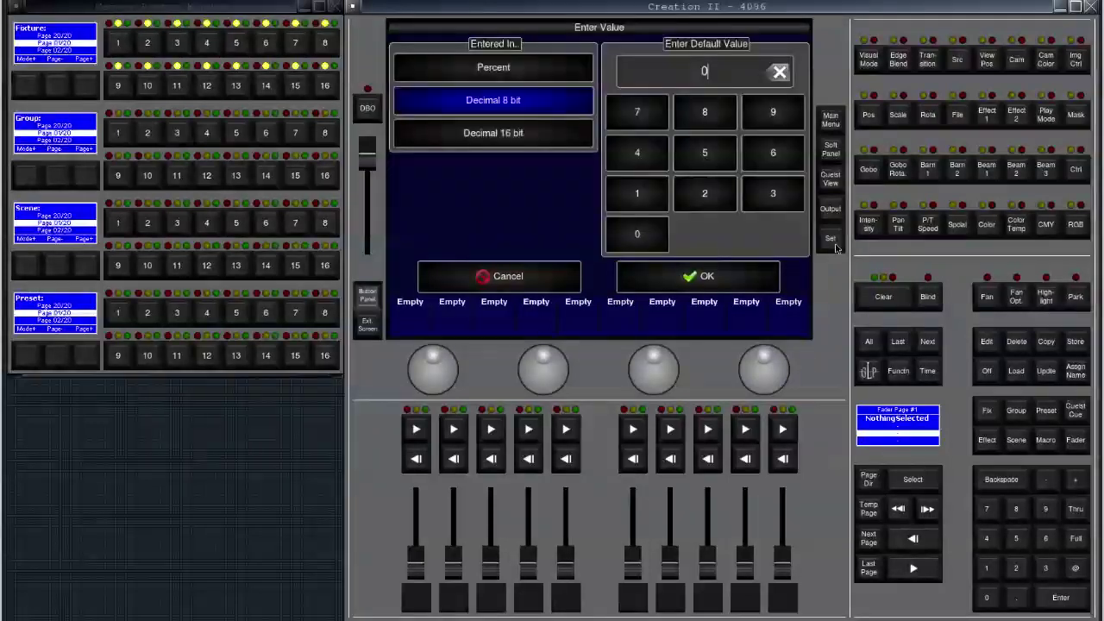
click(637, 193)
click(712, 202)
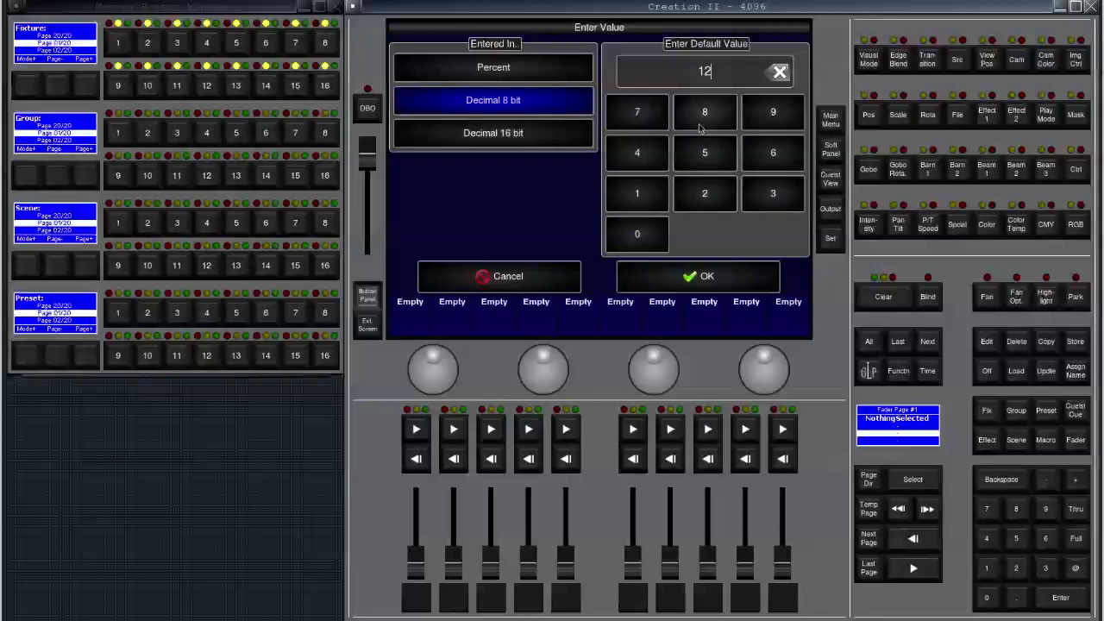
click(705, 276)
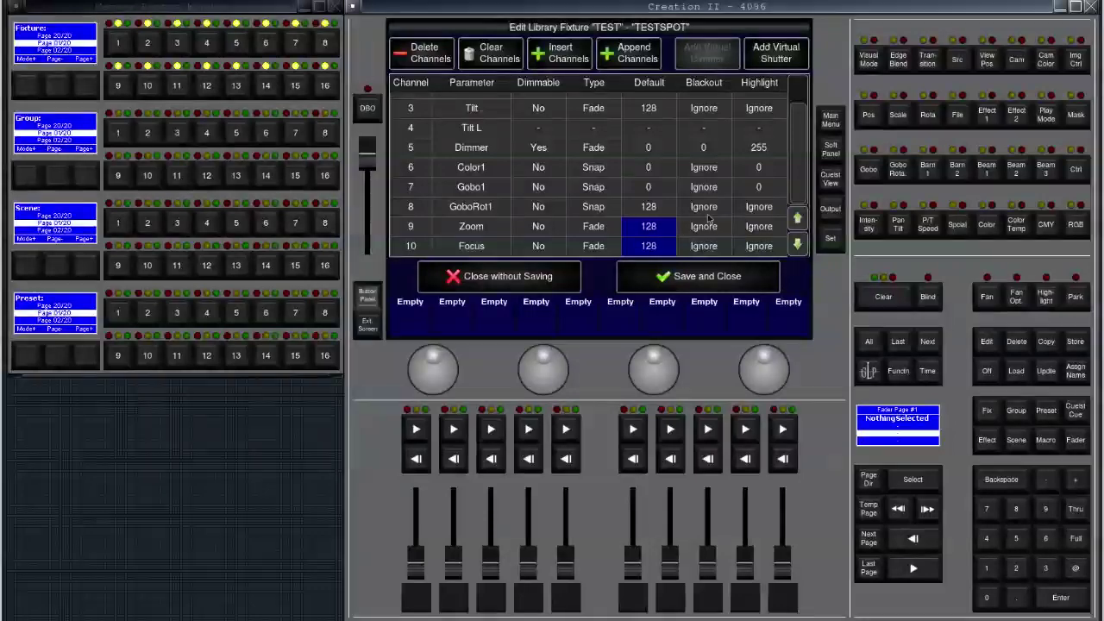
Add a virtual shutter to the TESTSPOT fixture, then save its channel layout and close the editor.
scroll(797, 181, up, 2)
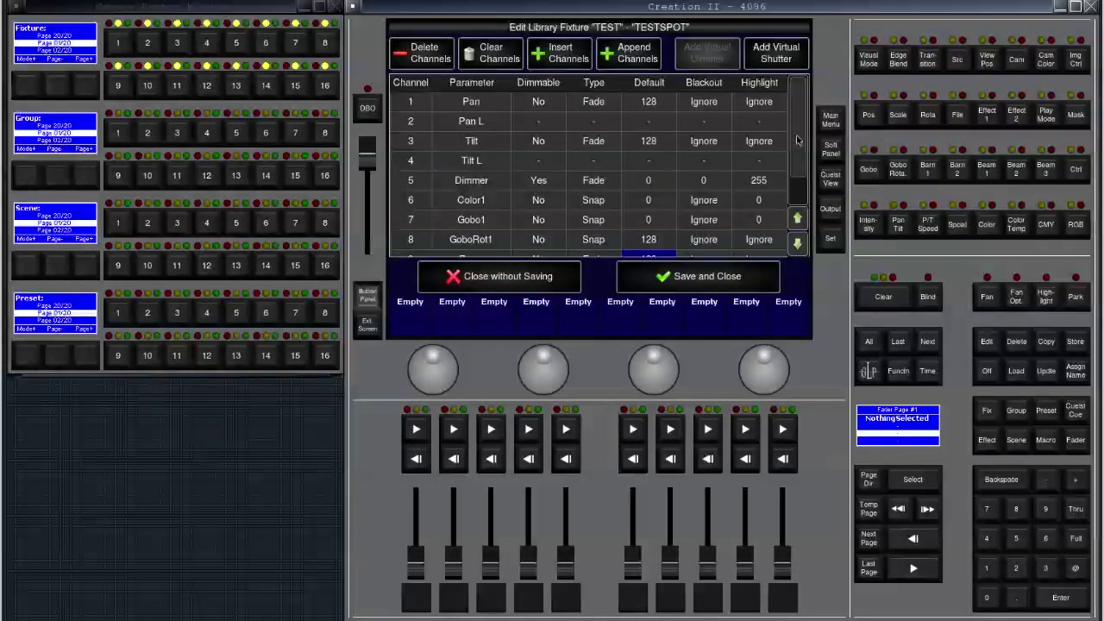
click(604, 120)
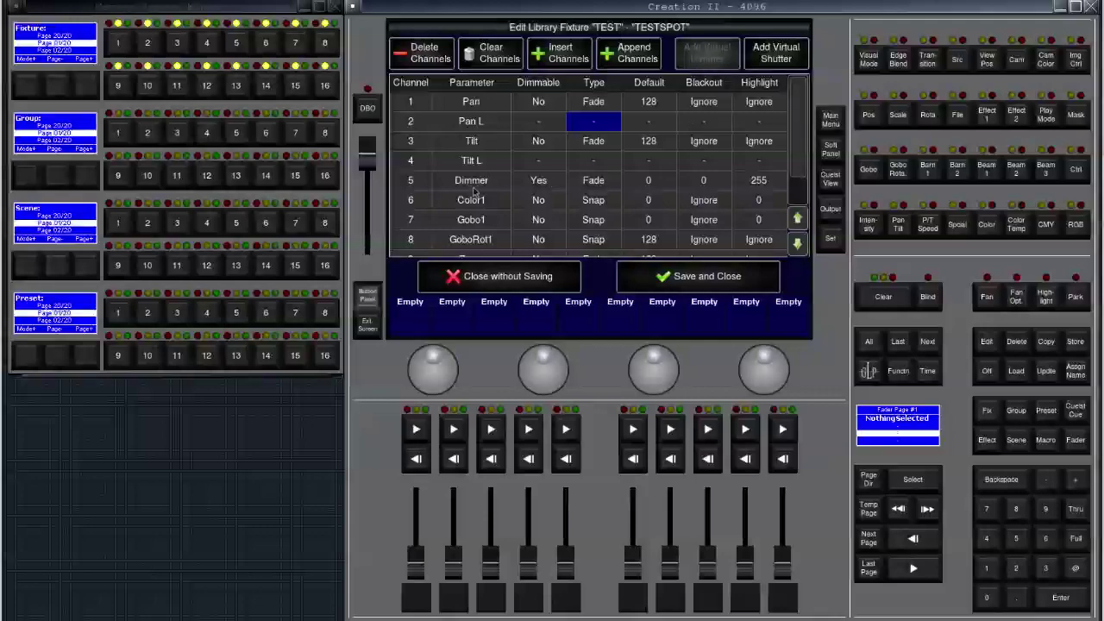
click(480, 184)
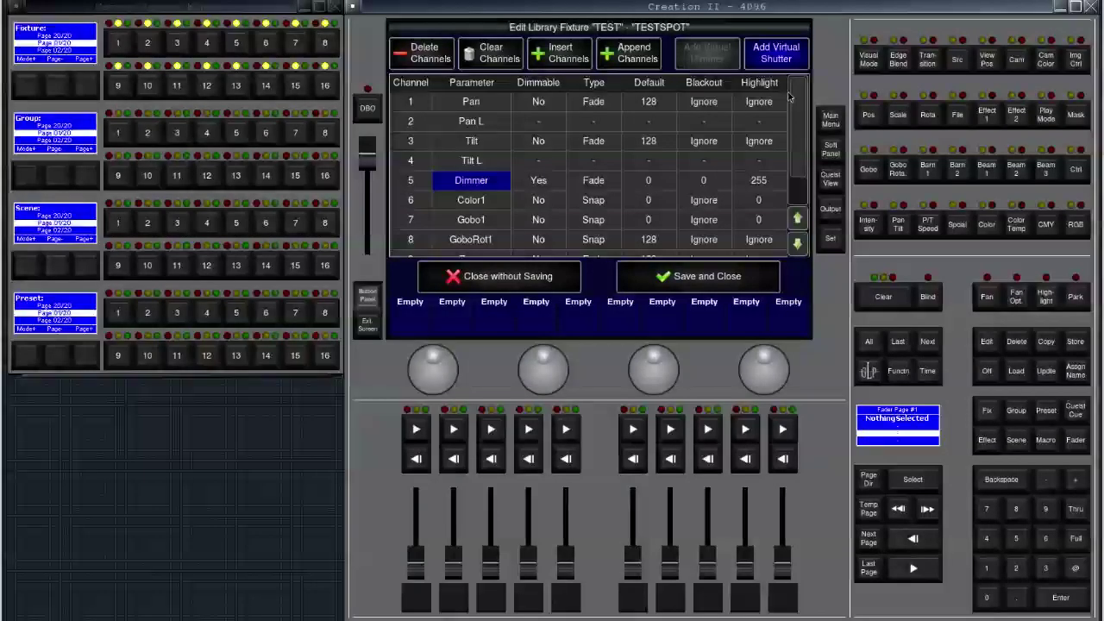
scroll(725, 223, down, 2)
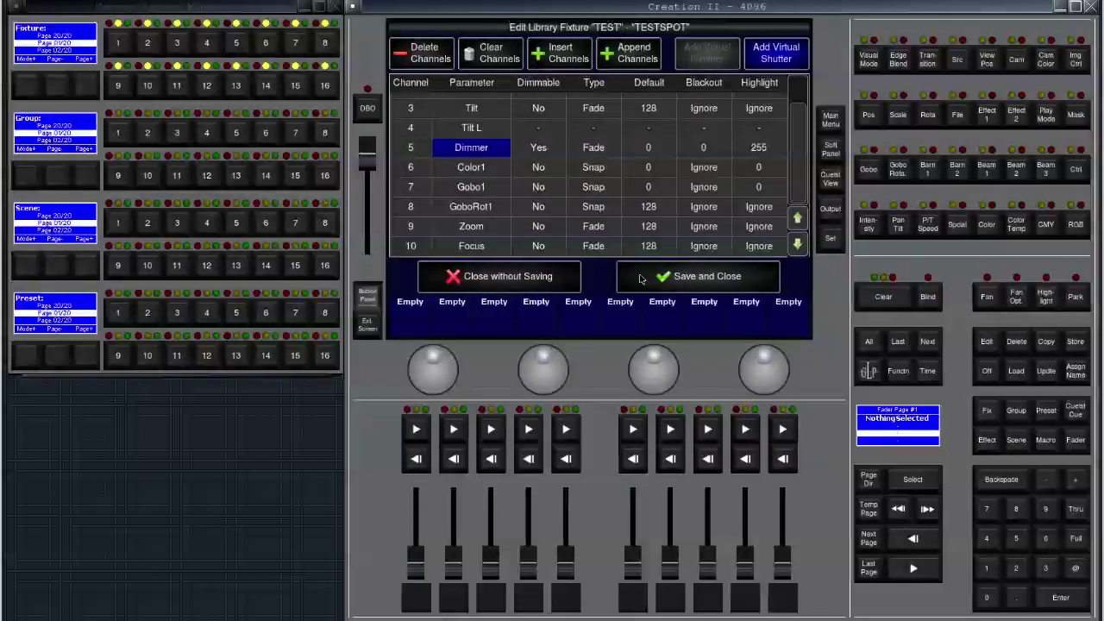
click(640, 277)
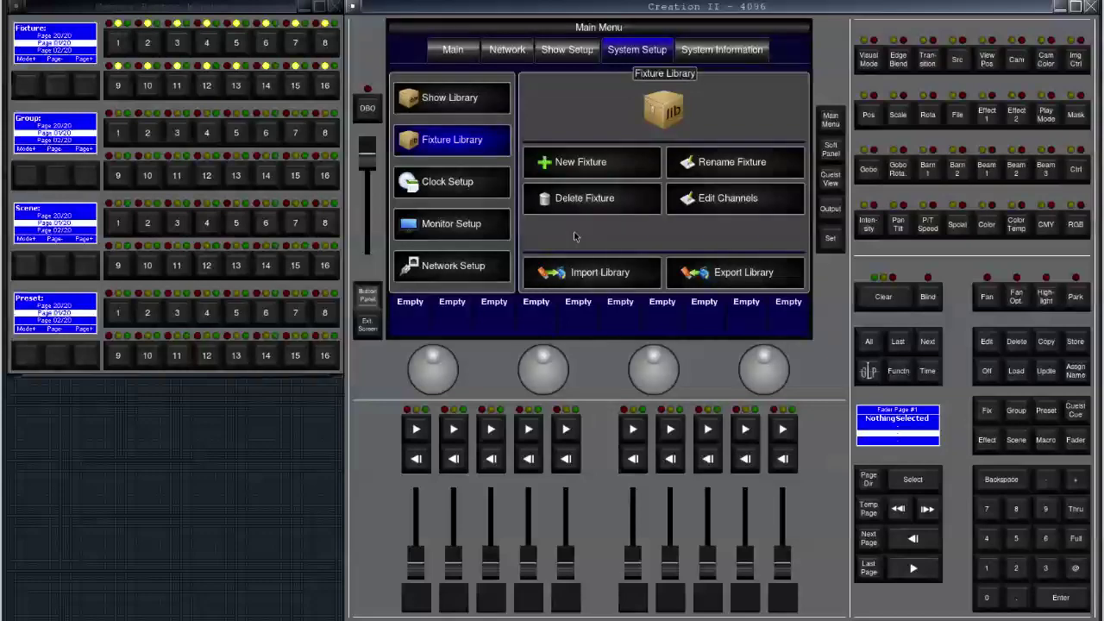